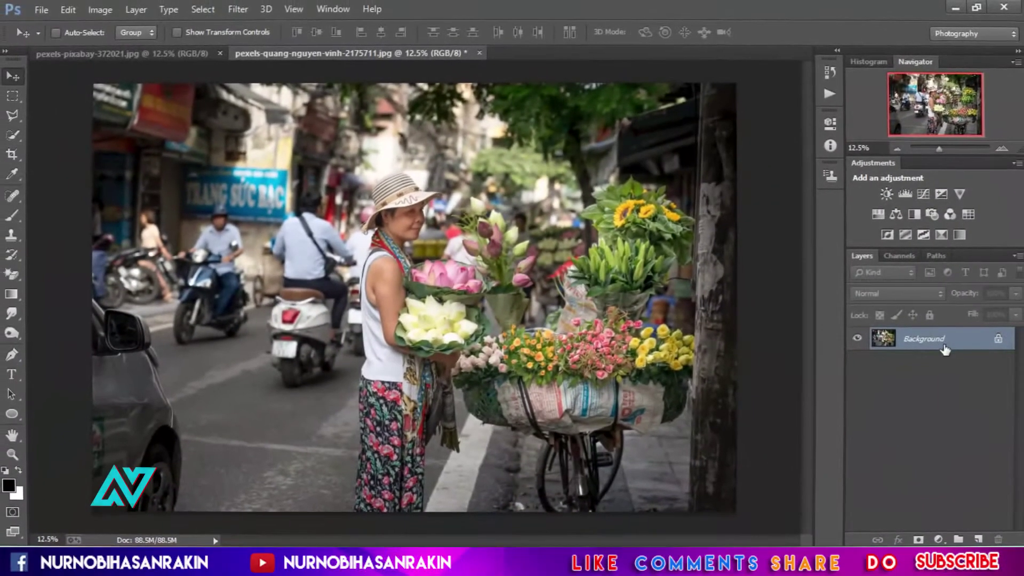
Step: Duplicate the Background layer and open the copy in the Camera Raw Filter
left_click_drag(945, 349, 977, 538)
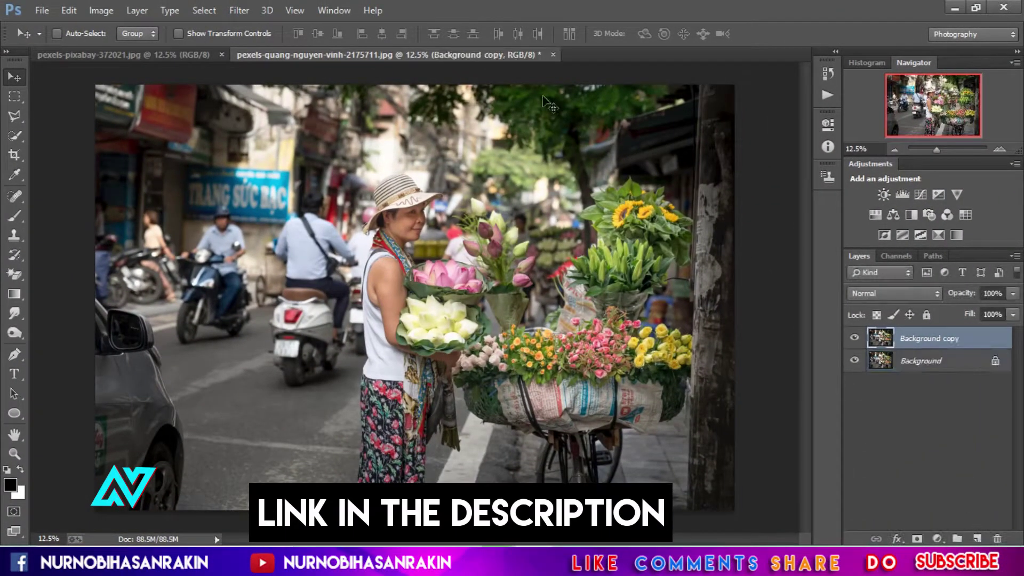
left_click(239, 10)
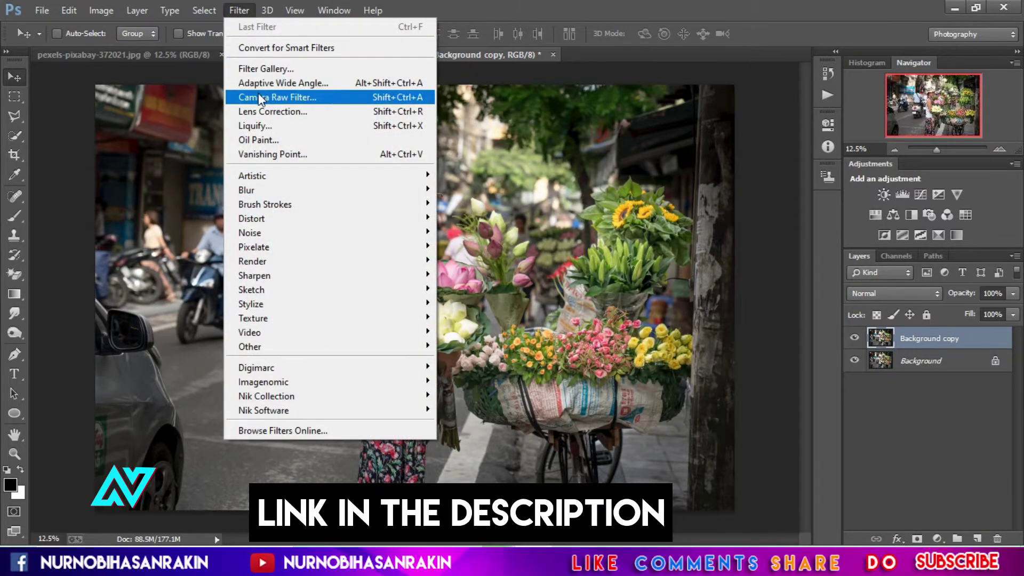
left_click(277, 97)
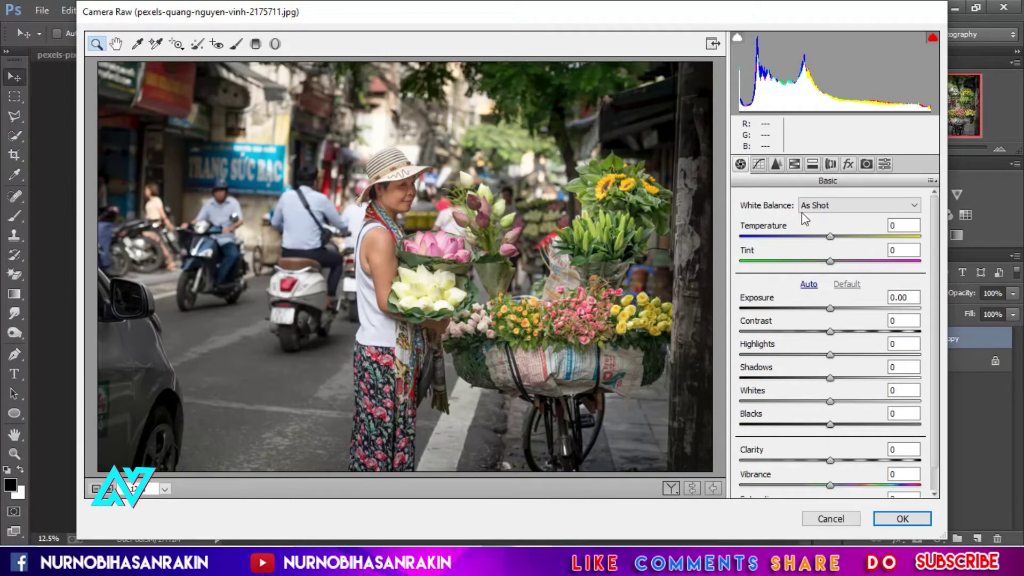
Step: Warm the white balance, raise exposure slightly and pull Highlights down to -32
left_click_drag(831, 236, 841, 269)
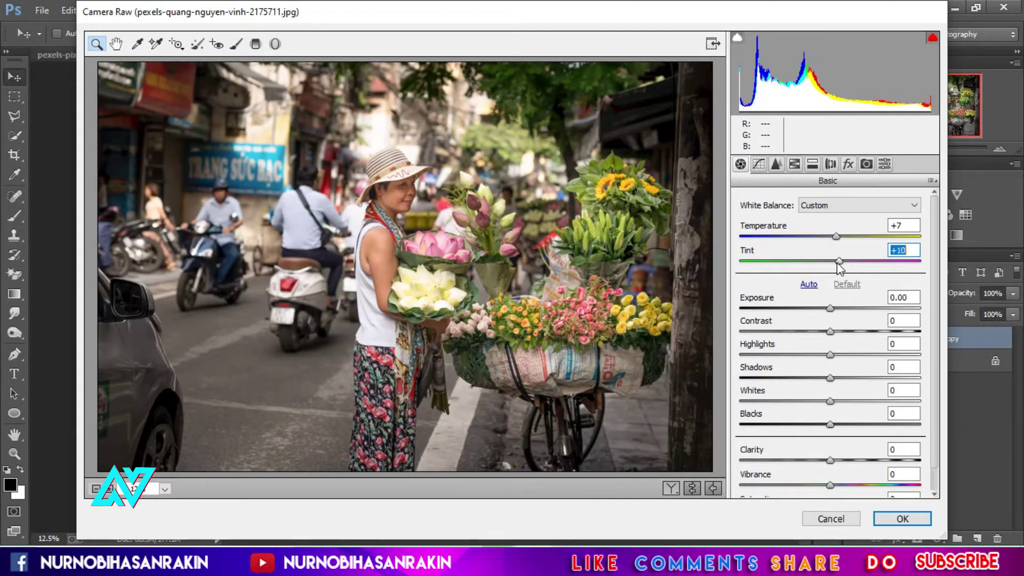
mouse_move(830, 309)
left_mouse_down()
mouse_move(834, 331)
mouse_move(846, 332)
left_mouse_up()
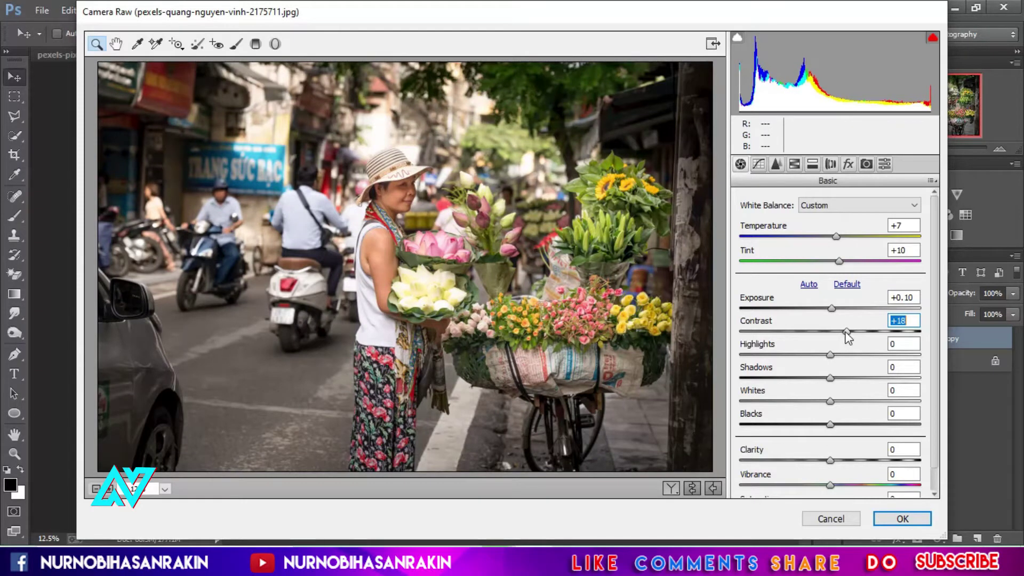
left_click(830, 354)
mouse_move(831, 354)
left_mouse_down()
mouse_move(800, 353)
mouse_move(859, 385)
left_mouse_up()
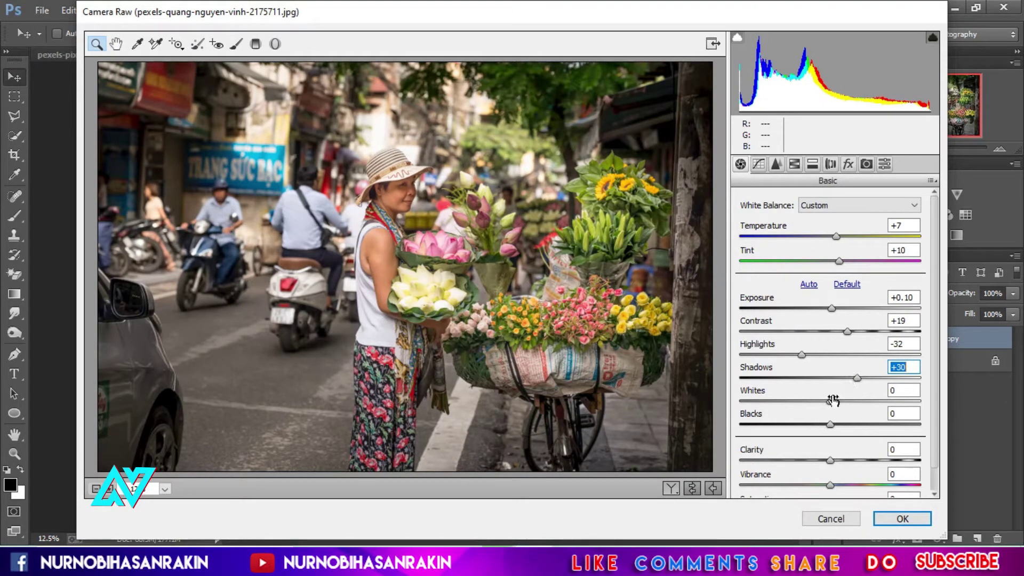
Step: Raise Whites slightly, lift Blacks to +22 and lower Saturation to -12
left_click_drag(831, 402, 850, 425)
left_click(830, 425)
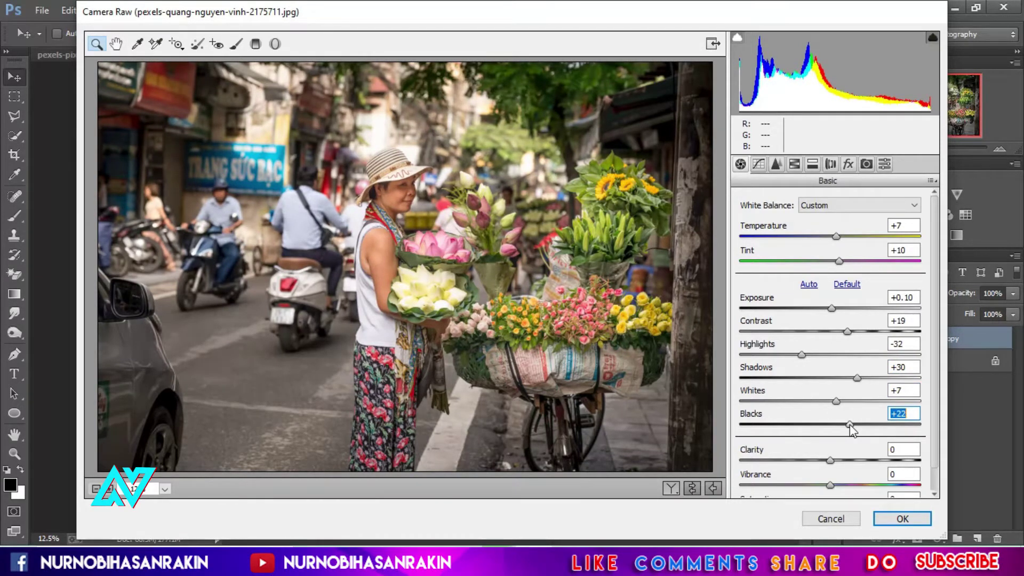
mouse_move(811, 459)
left_mouse_down()
mouse_move(846, 436)
mouse_move(837, 460)
mouse_move(875, 459)
left_mouse_up()
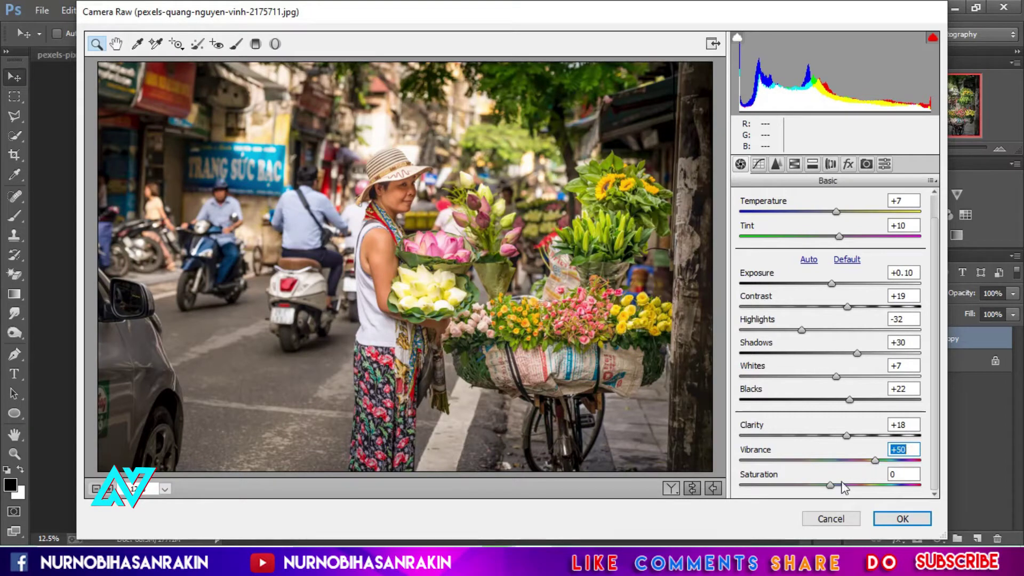
left_click_drag(831, 485, 823, 490)
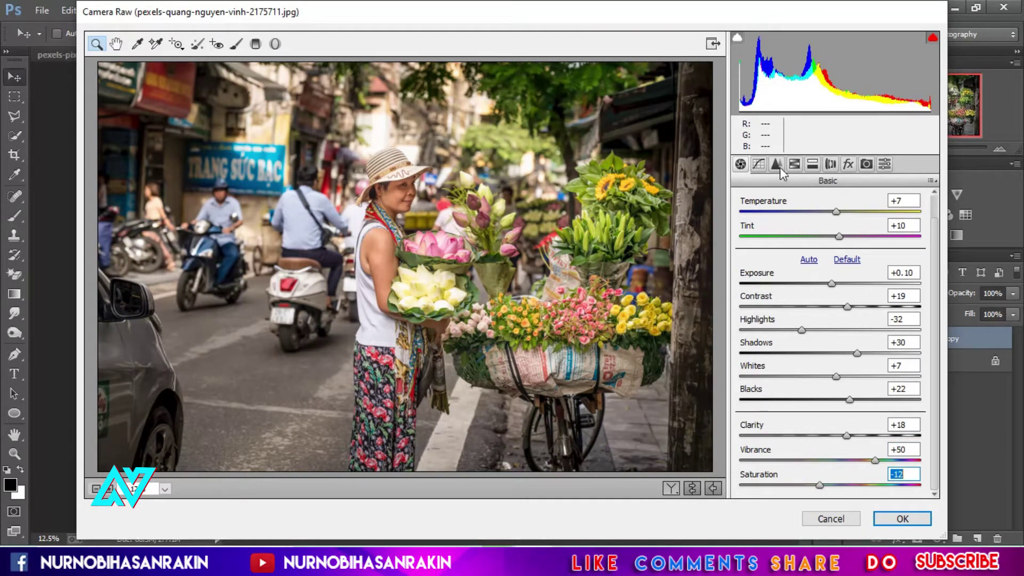
Step: In the HSL Hue tab, set Reds to +77 and Oranges to -27
left_click(794, 165)
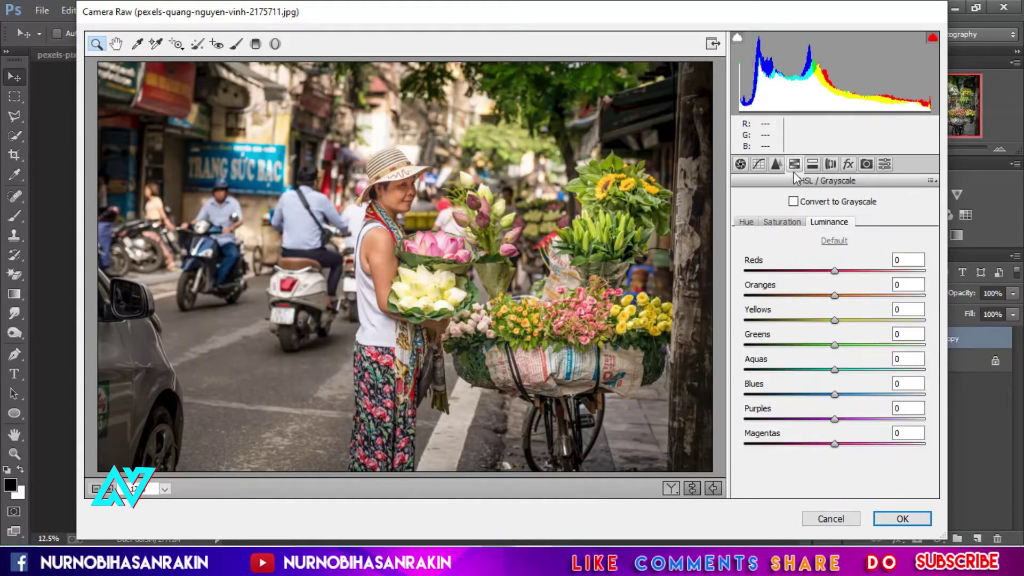
left_click(746, 224)
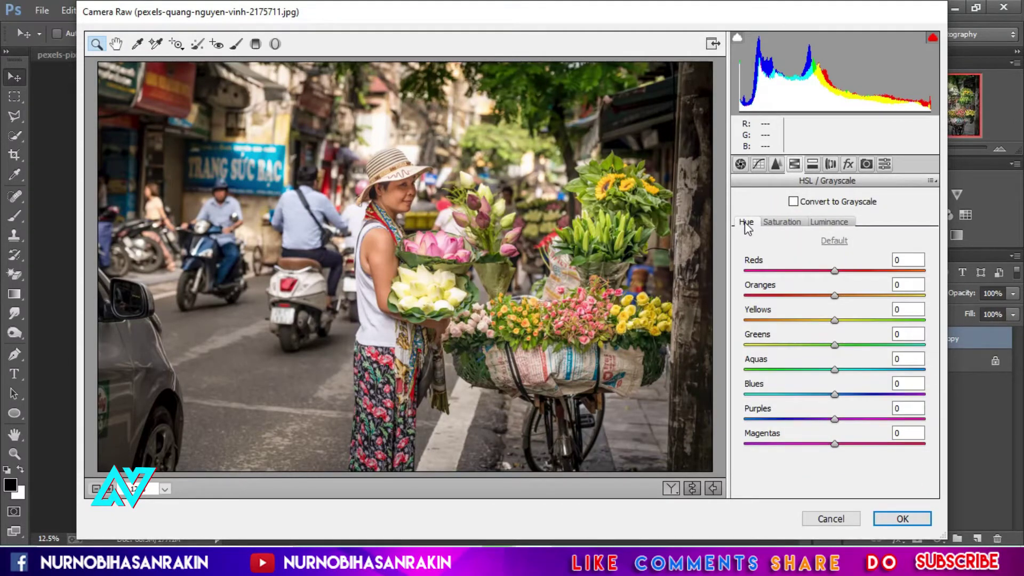
left_click_drag(834, 271, 862, 270)
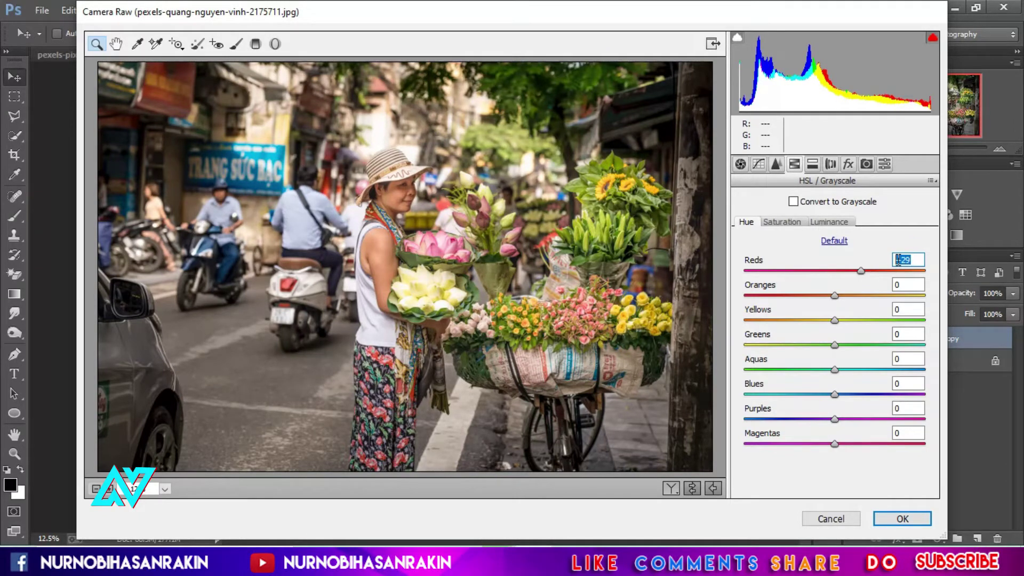
type("77")
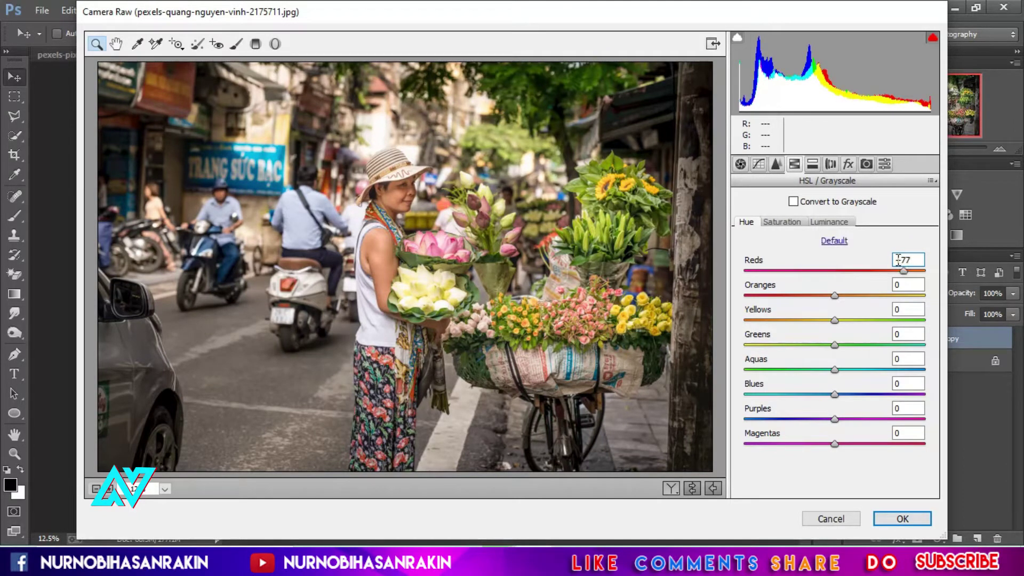
double_click(897, 286)
type("7")
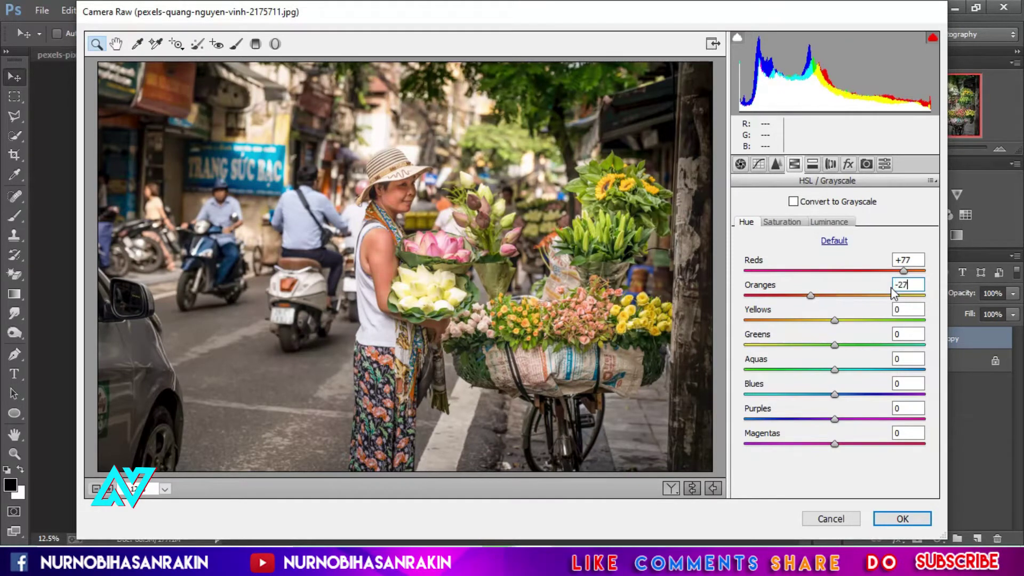
Step: Shift the Yellows, Greens and Aquas hues to -100 and Blues to -41
double_click(897, 309)
left_click_drag(837, 321, 738, 322)
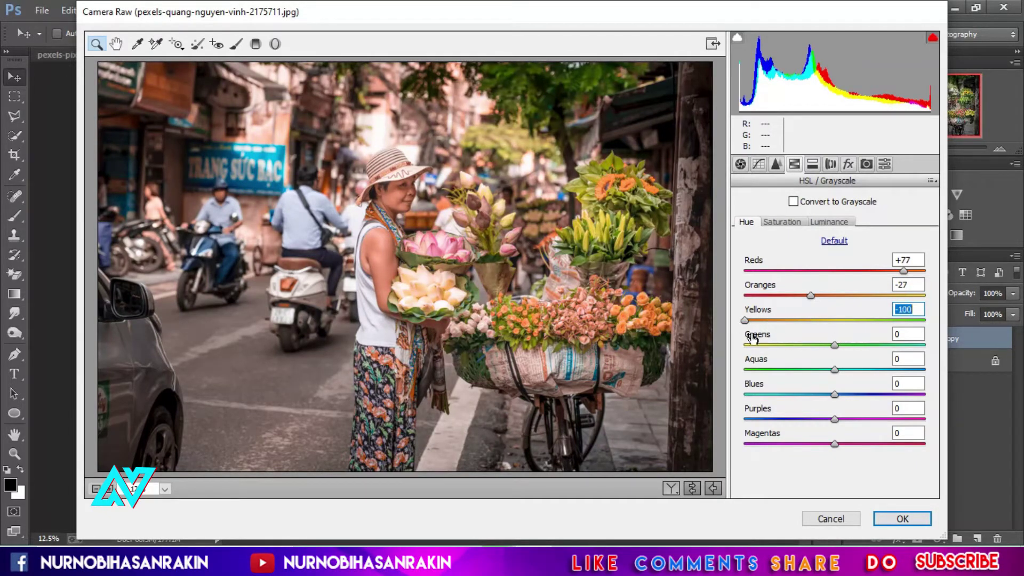
left_click_drag(835, 345, 745, 345)
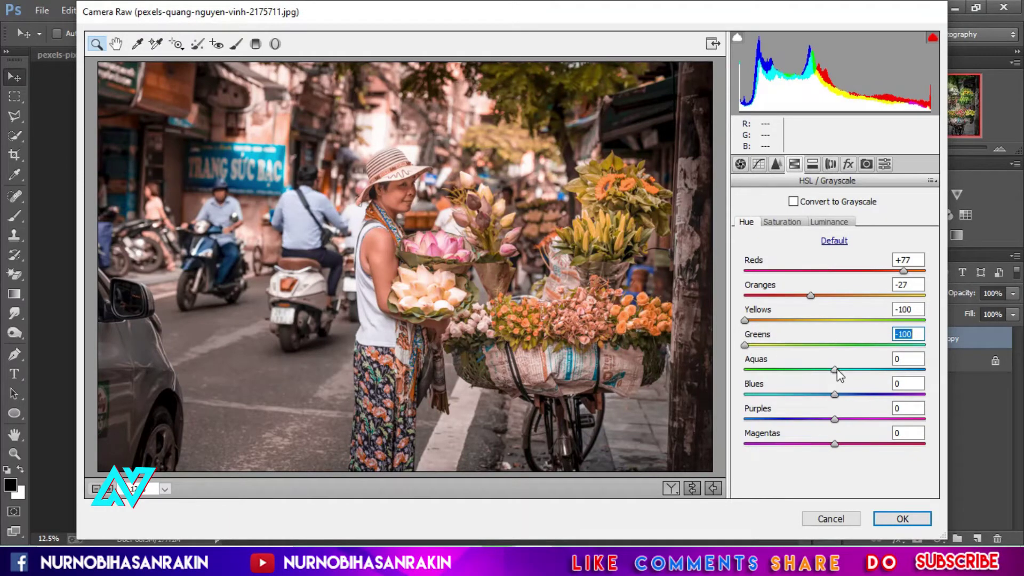
left_click_drag(835, 370, 738, 372)
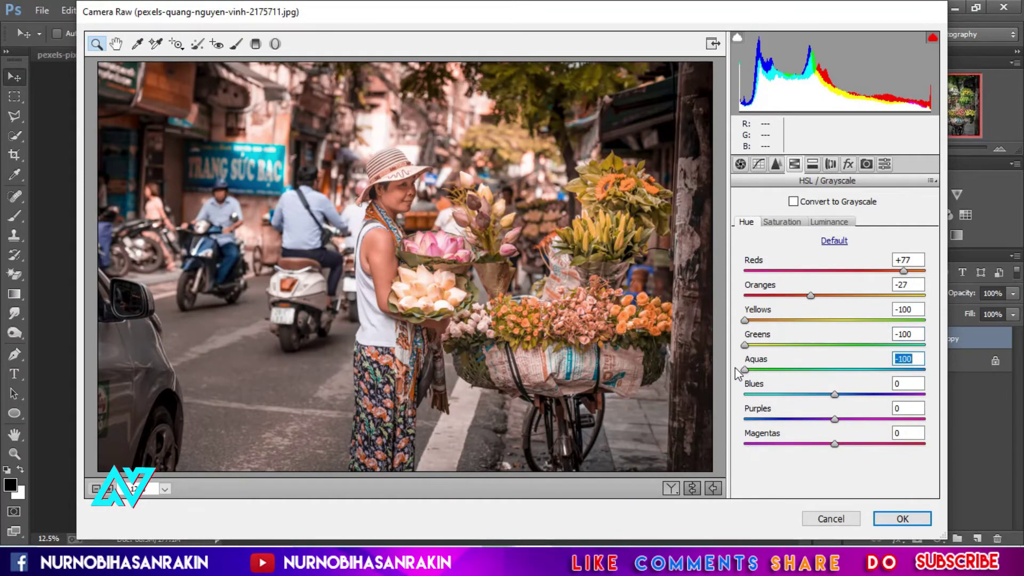
left_click(835, 395)
left_click_drag(835, 395, 799, 395)
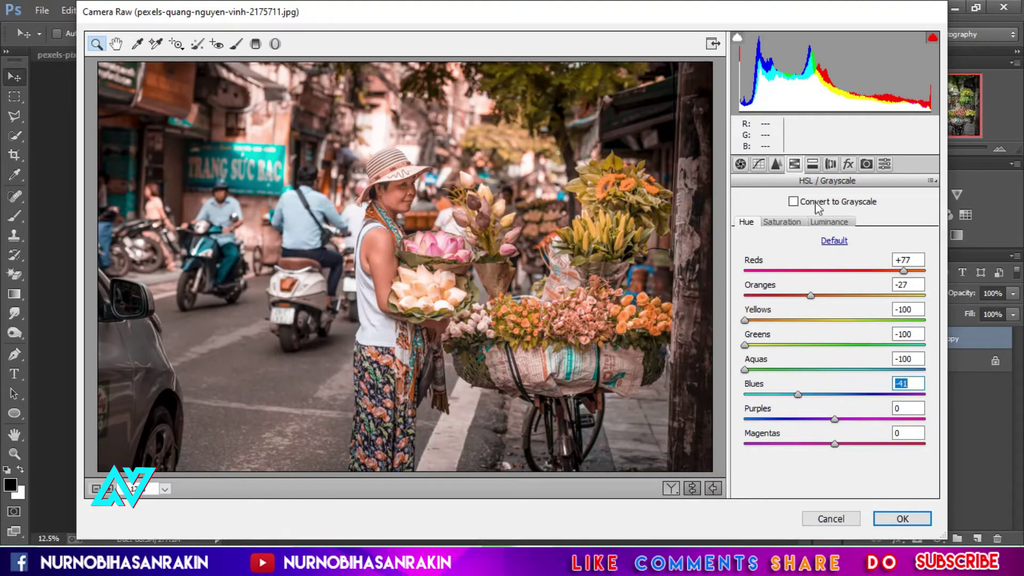
left_click(783, 223)
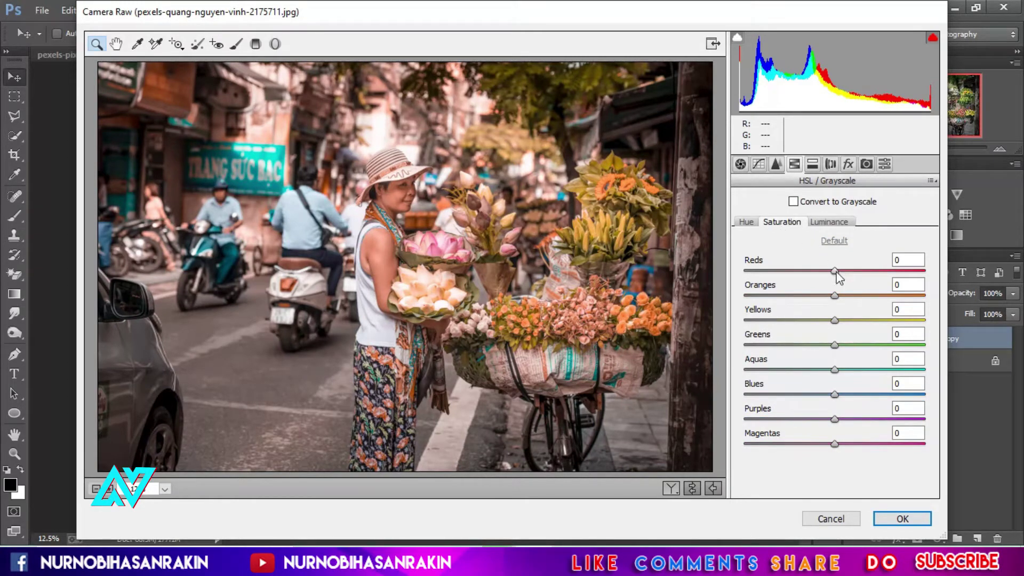
Step: Set HSL saturation: Reds +24, Oranges -17, Yellows -94, Greens -97, Aquas and Blues -100
mouse_move(834, 271)
left_mouse_down()
mouse_move(866, 271)
mouse_move(818, 295)
mouse_move(827, 324)
mouse_move(750, 323)
left_mouse_up()
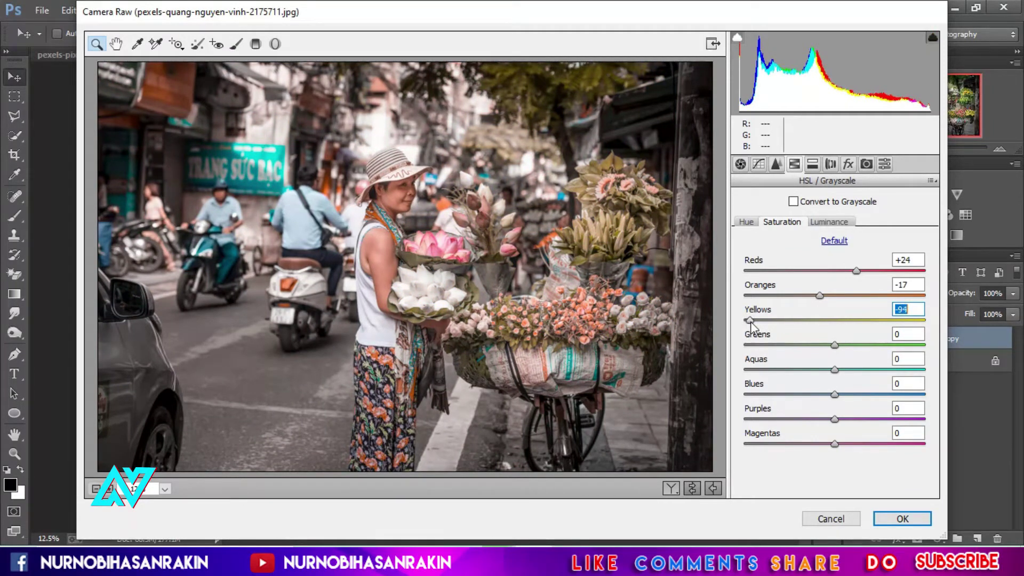
left_click_drag(835, 345, 752, 347)
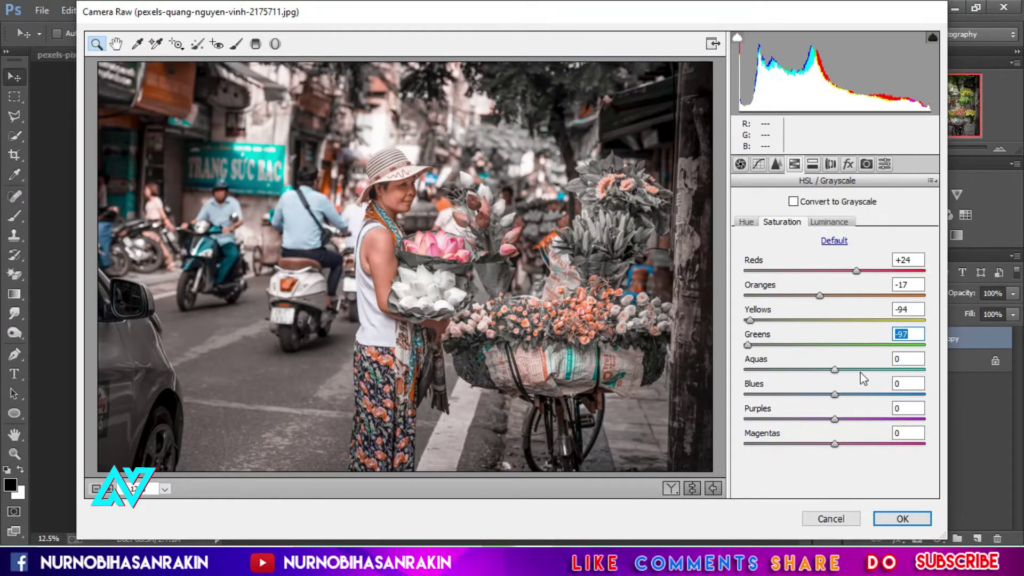
left_click_drag(835, 370, 705, 369)
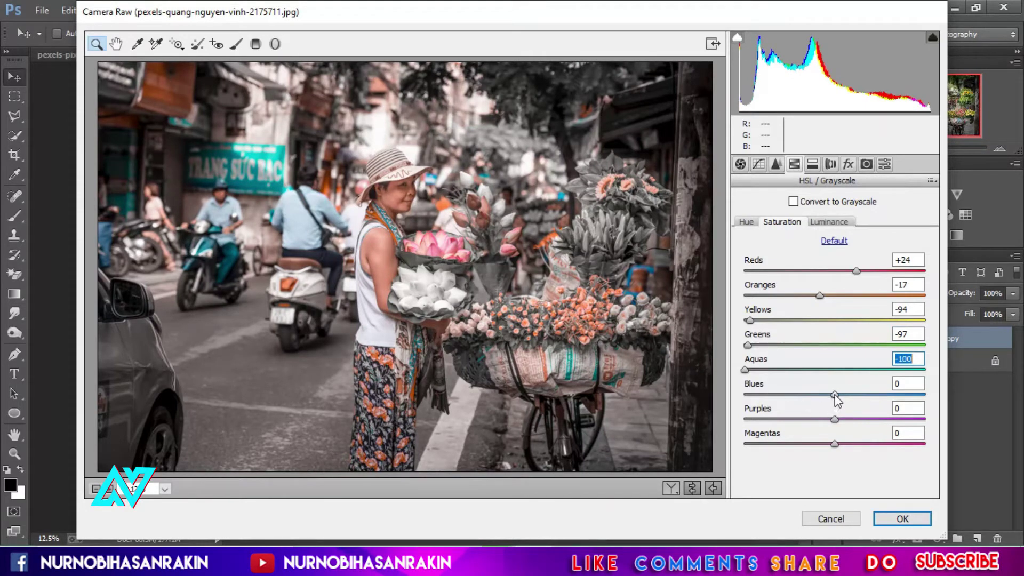
left_click_drag(835, 395, 736, 403)
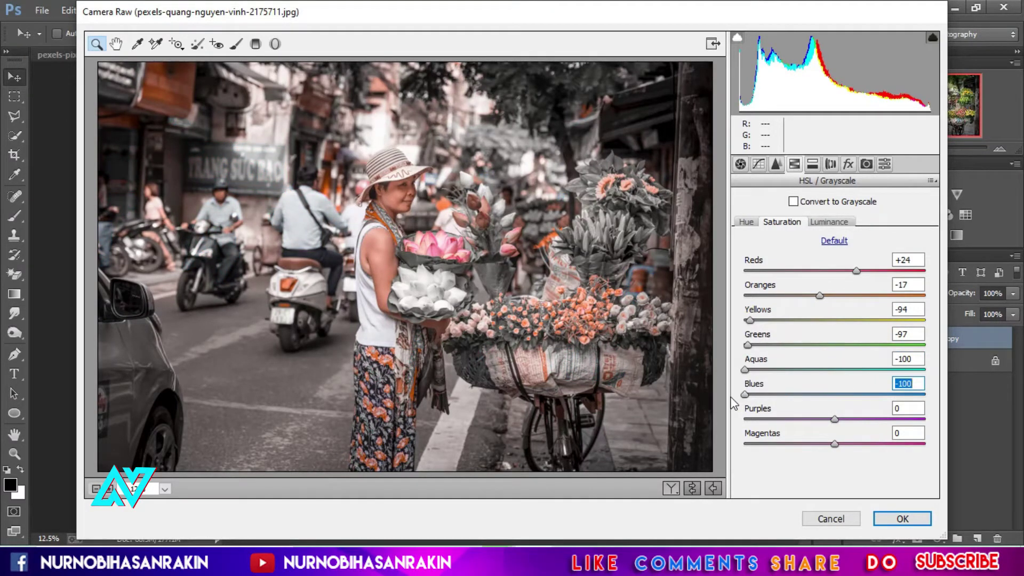
left_click(841, 223)
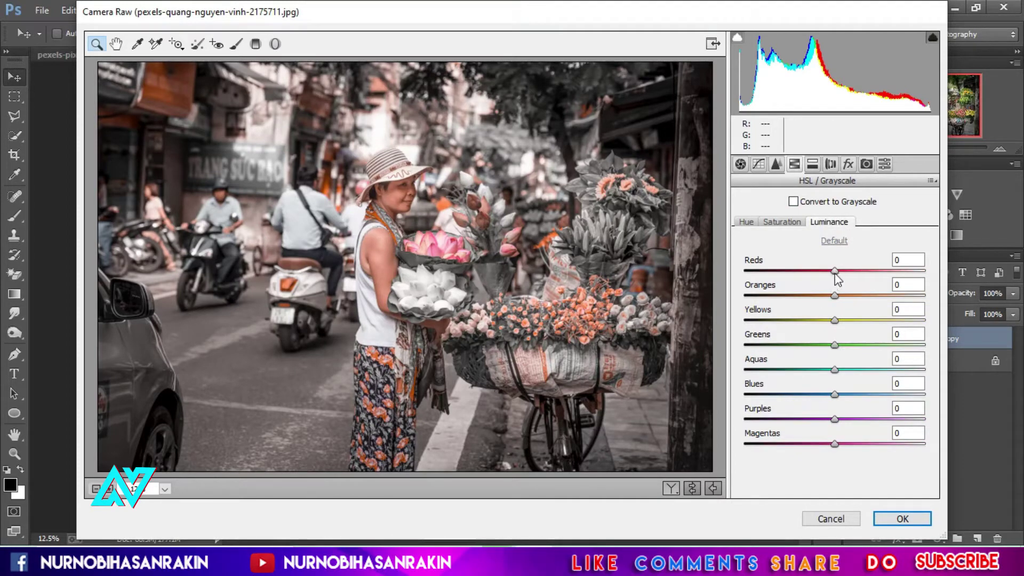
Step: Brighten the Reds luminance to +22 and Oranges to +49
left_click_drag(834, 270, 855, 276)
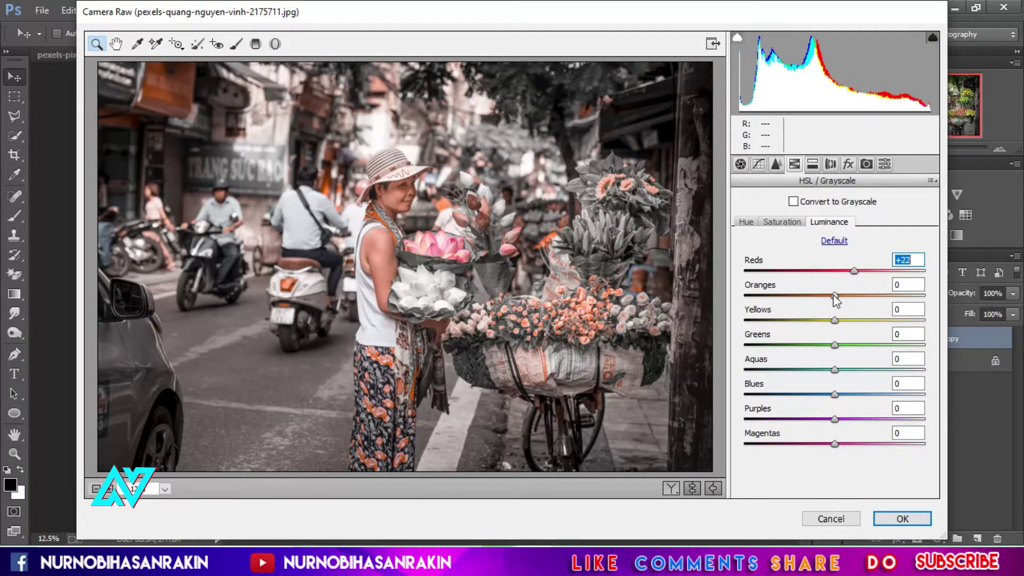
left_click(834, 295)
left_click_drag(835, 296, 884, 297)
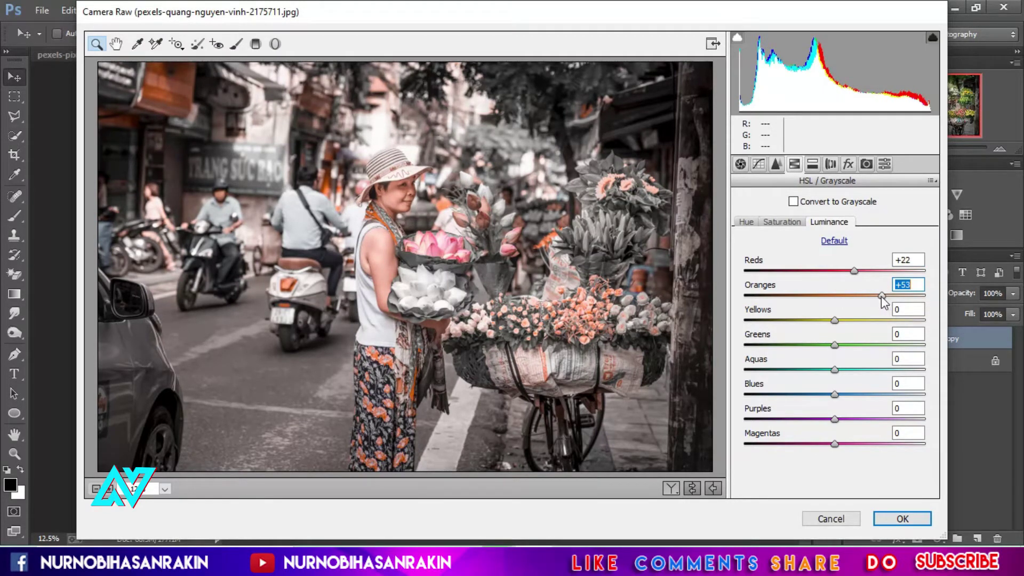
left_click_drag(882, 301, 801, 320)
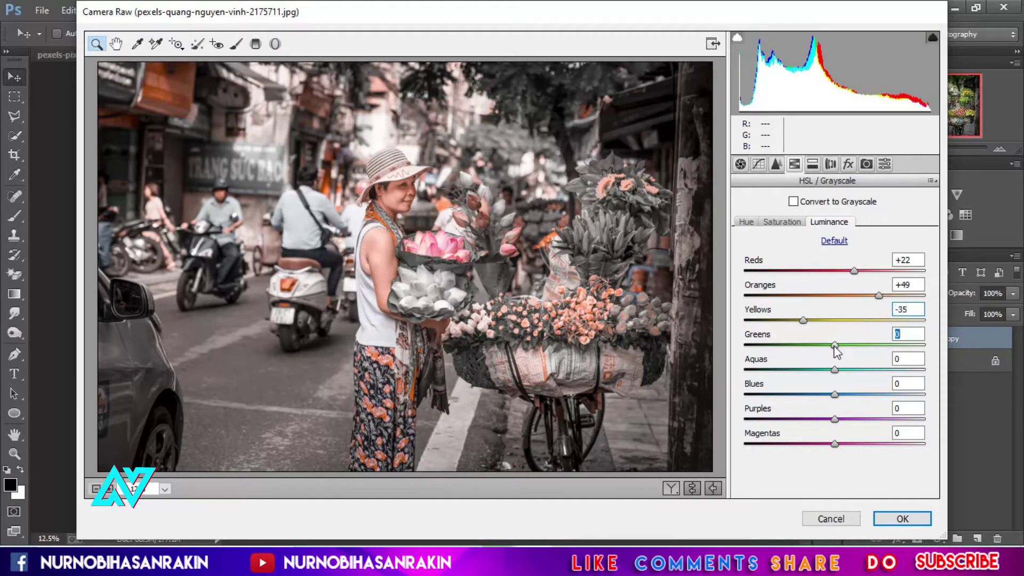
Step: Darken luminance: Greens -100, Aquas -25 and Blues -25
left_click_drag(835, 345, 738, 357)
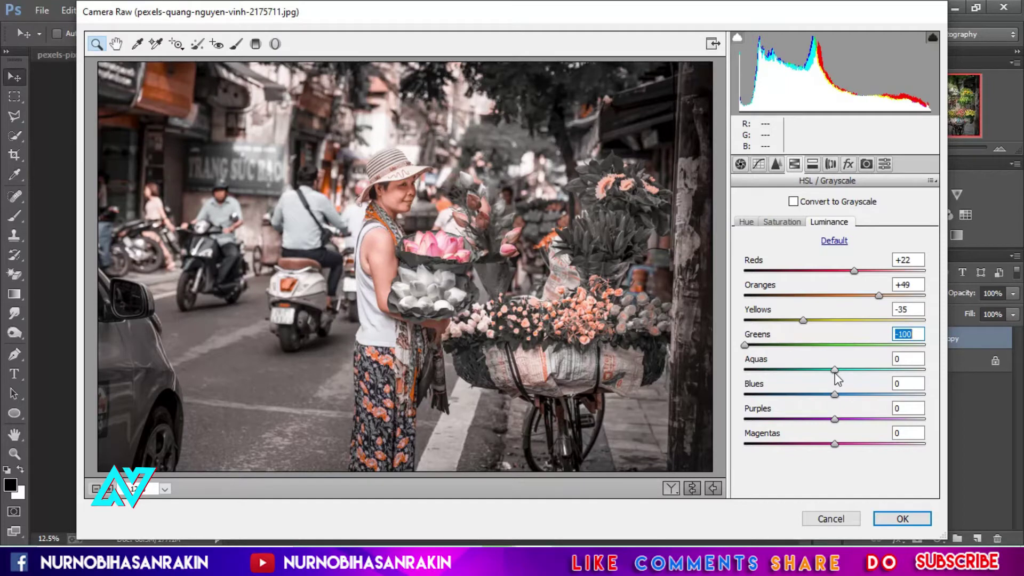
left_click_drag(835, 370, 814, 375)
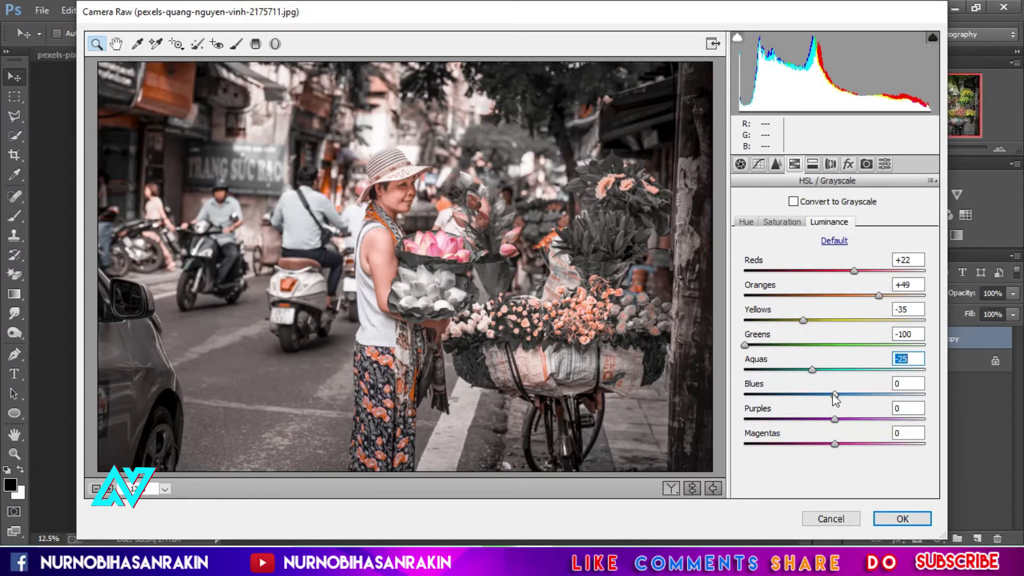
left_click_drag(835, 395, 803, 395)
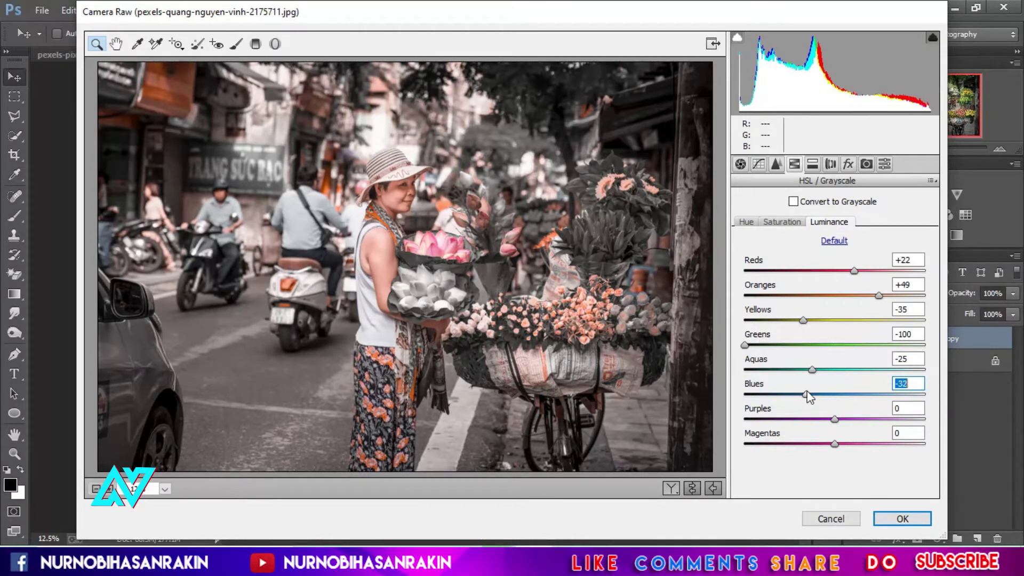
left_click_drag(807, 393, 812, 394)
left_click(846, 165)
Step: In Split Toning, set the Highlights to Hue 213, Saturation 27
left_click(865, 165)
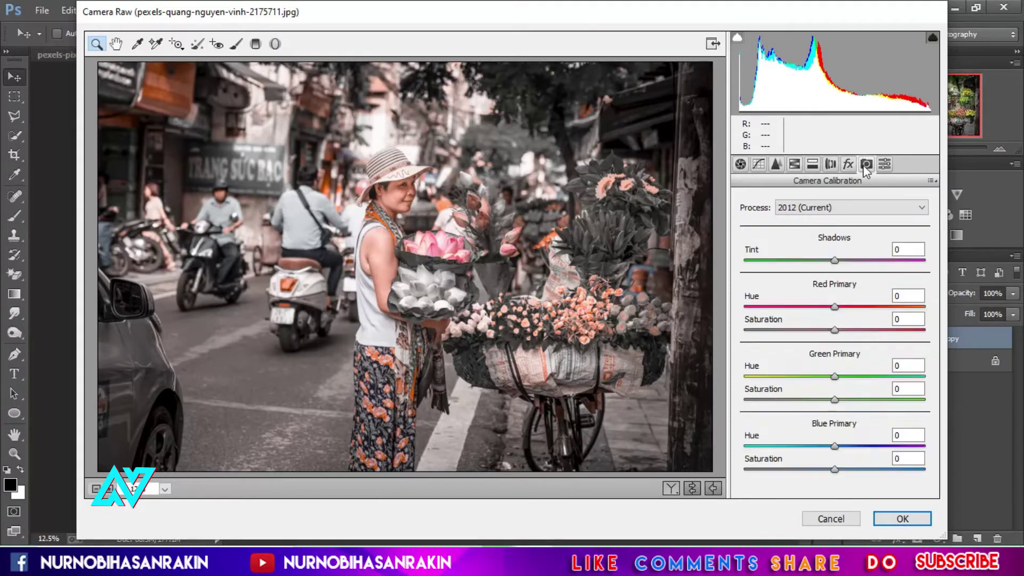
left_click(794, 164)
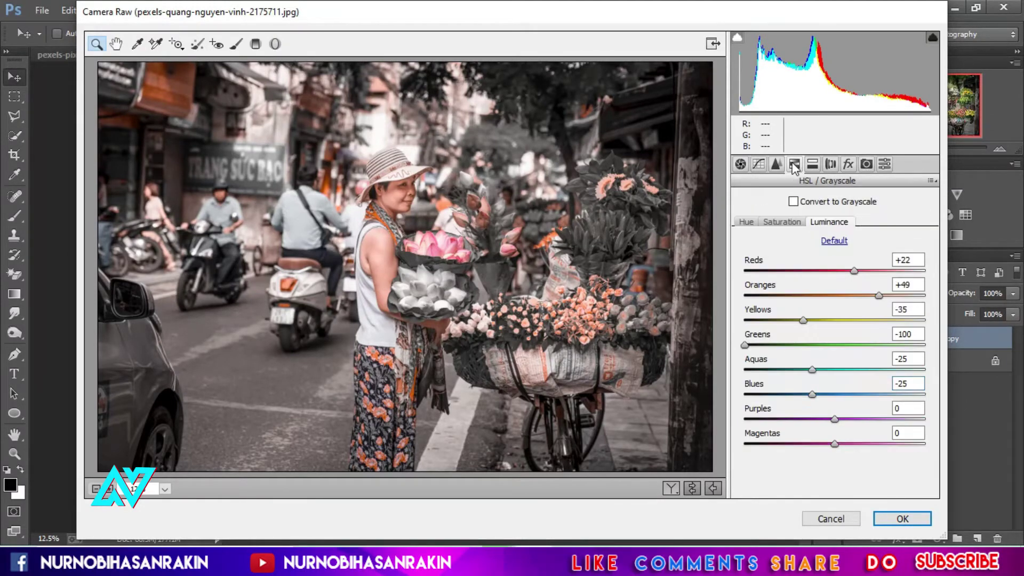
left_click(776, 164)
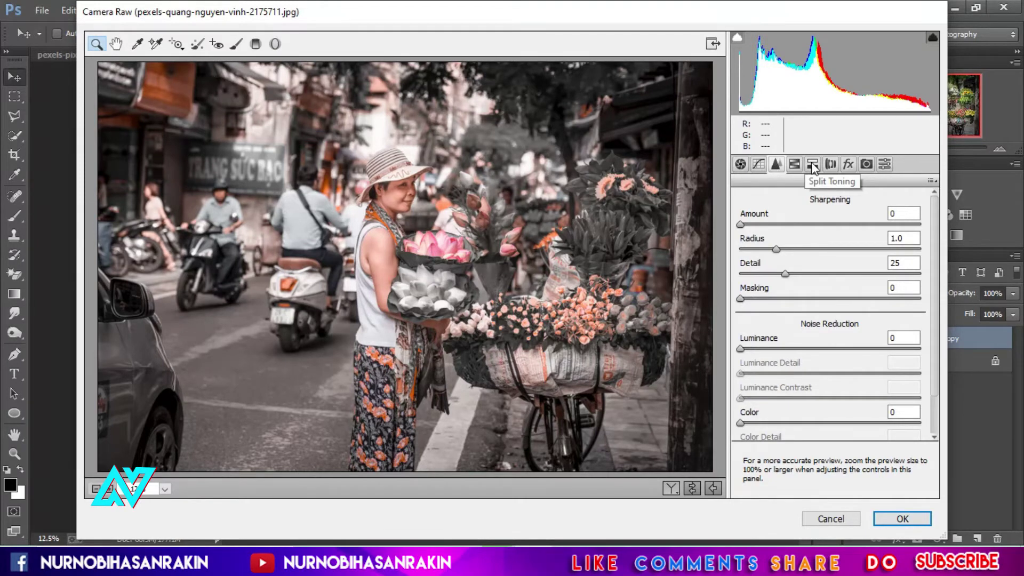
left_click(813, 166)
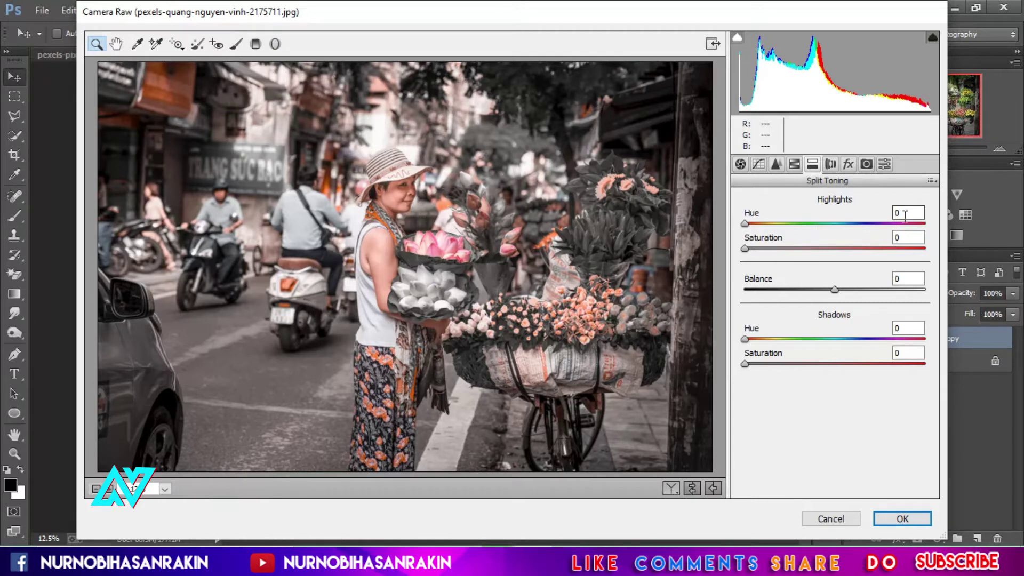
left_click_drag(848, 224, 891, 218)
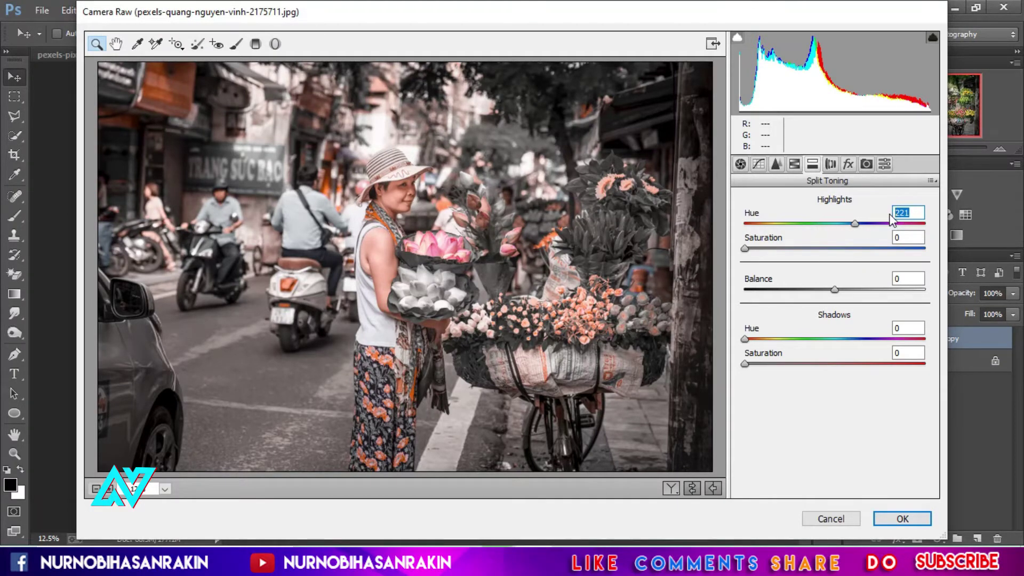
type("213")
key("Tab")
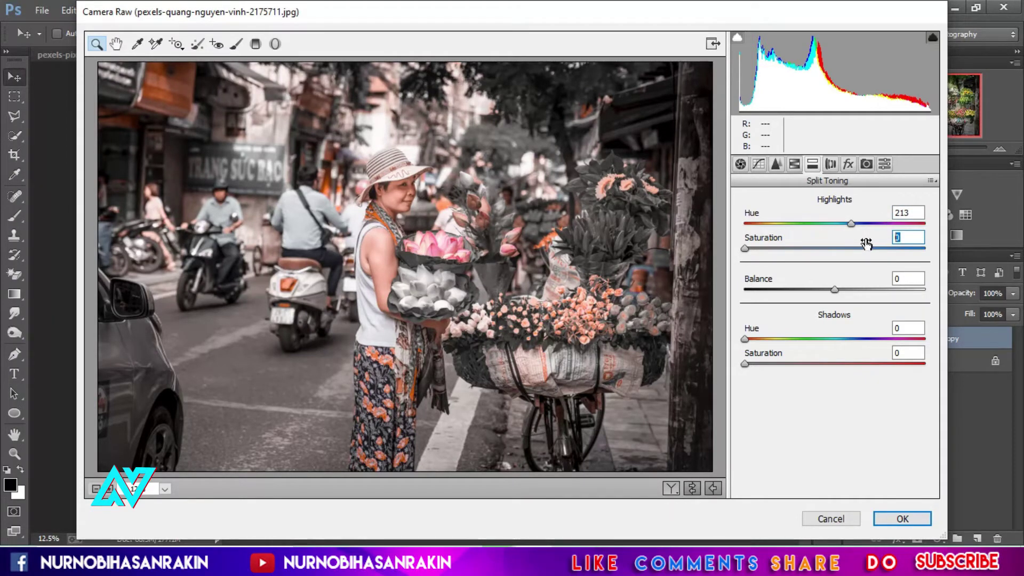
type("27")
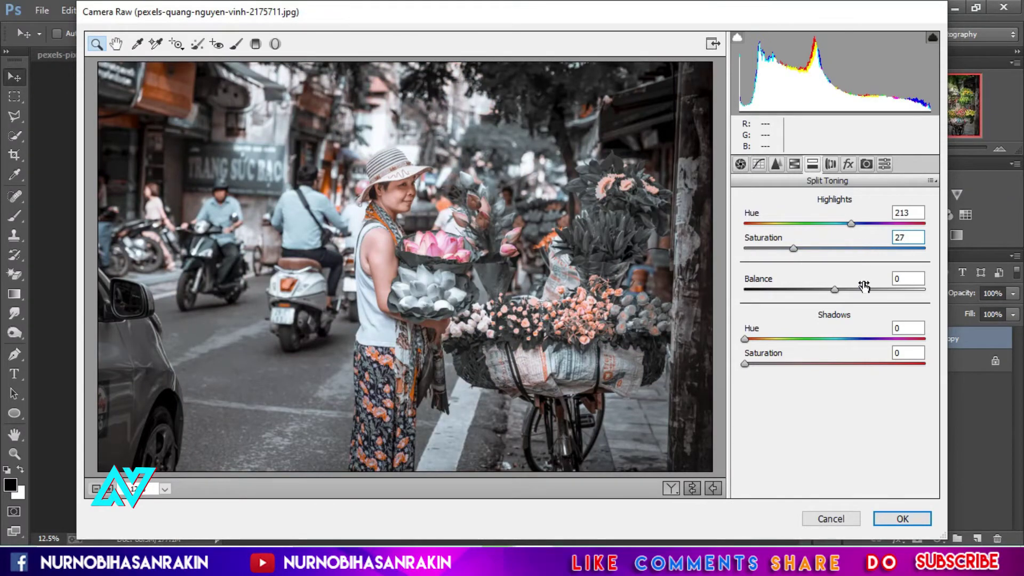
Step: Set the Shadows to Hue 26, Saturation 7 and move Balance to -41
left_click(914, 327)
type("6")
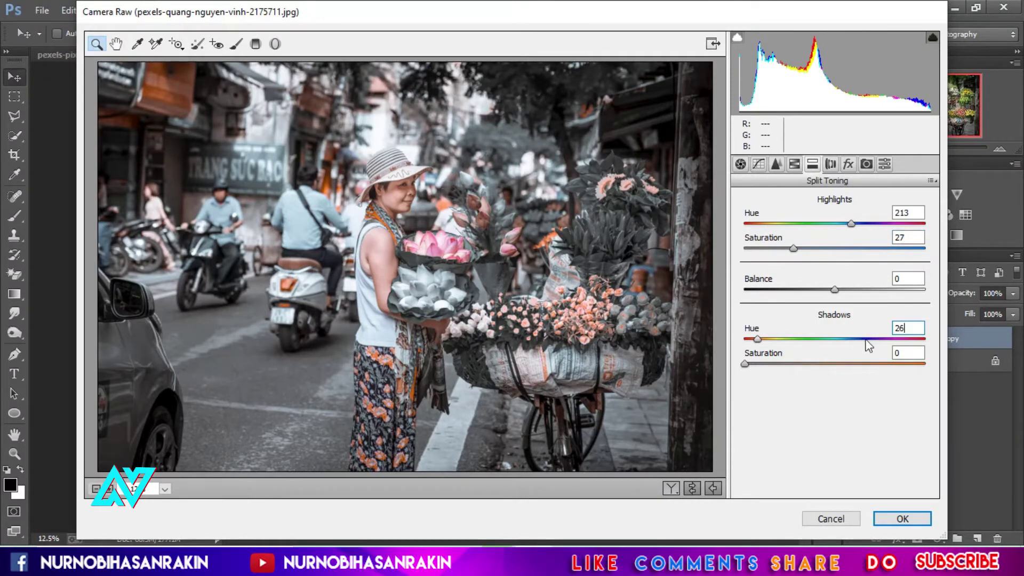
key("Tab")
type("7")
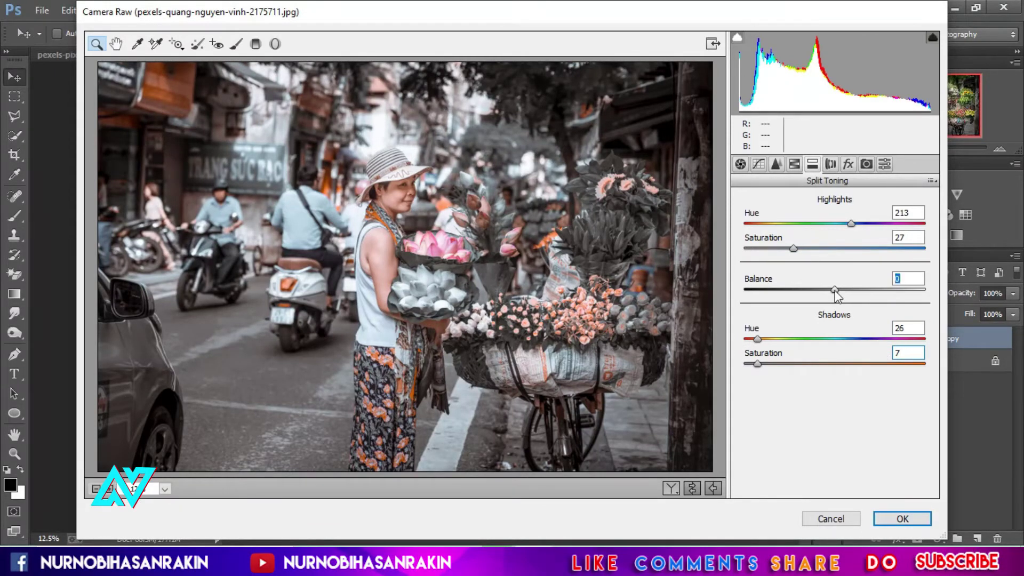
mouse_move(835, 293)
left_mouse_down()
mouse_move(886, 296)
mouse_move(800, 303)
left_mouse_up()
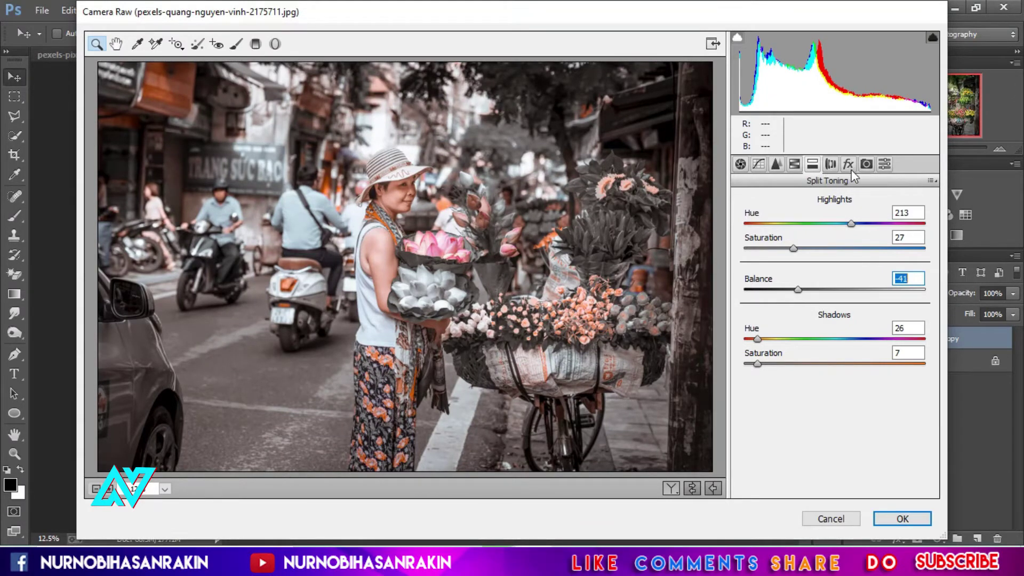
Step: Calibrate primaries: Red Hue -20, Green Hue +5/Sat +6, Blue Hue -19/Sat +17
left_click(864, 165)
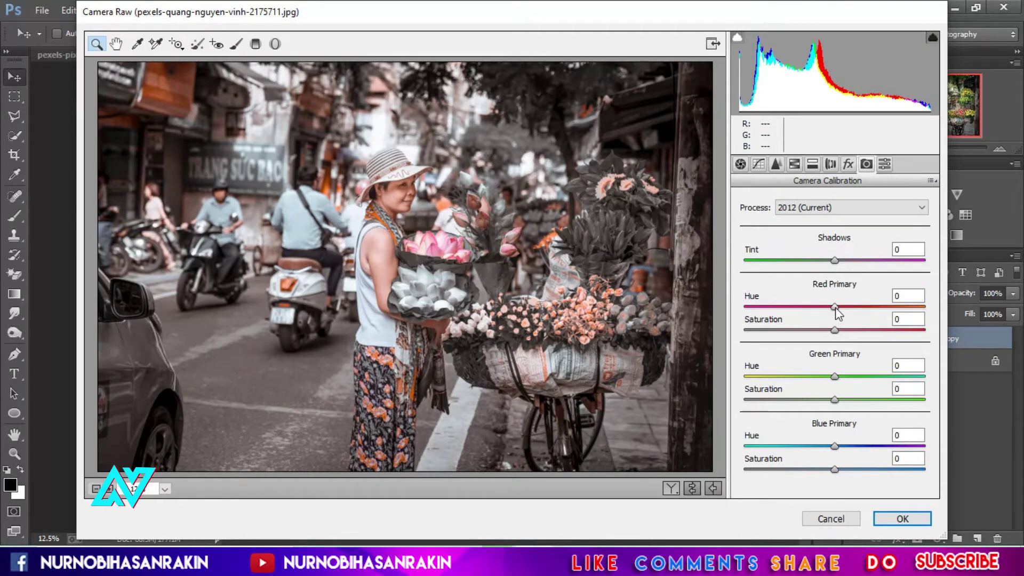
left_click_drag(835, 307, 817, 308)
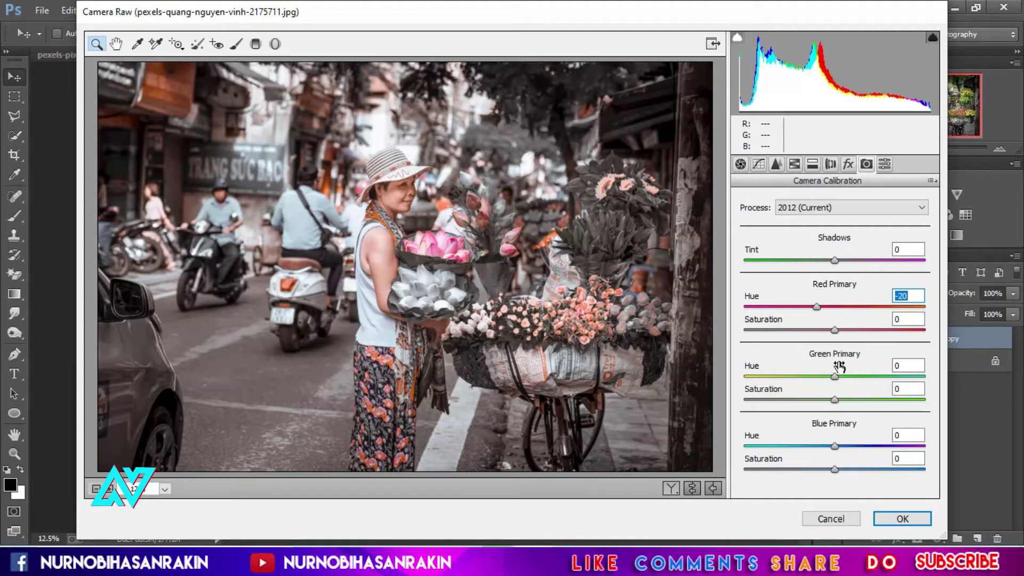
mouse_move(835, 376)
left_mouse_down()
mouse_move(845, 405)
mouse_move(839, 379)
left_mouse_up()
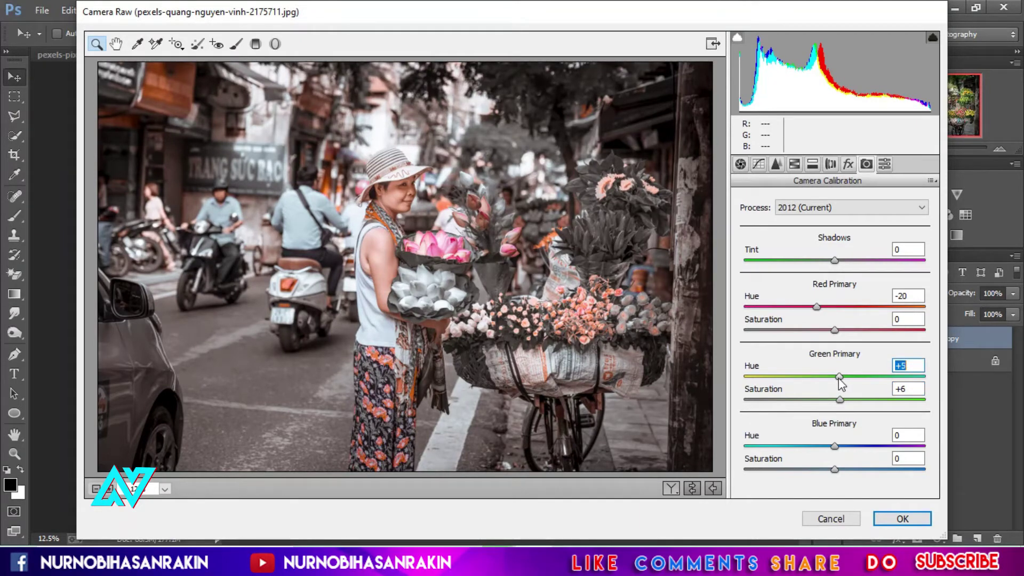
left_click(835, 446)
left_click_drag(836, 447, 814, 448)
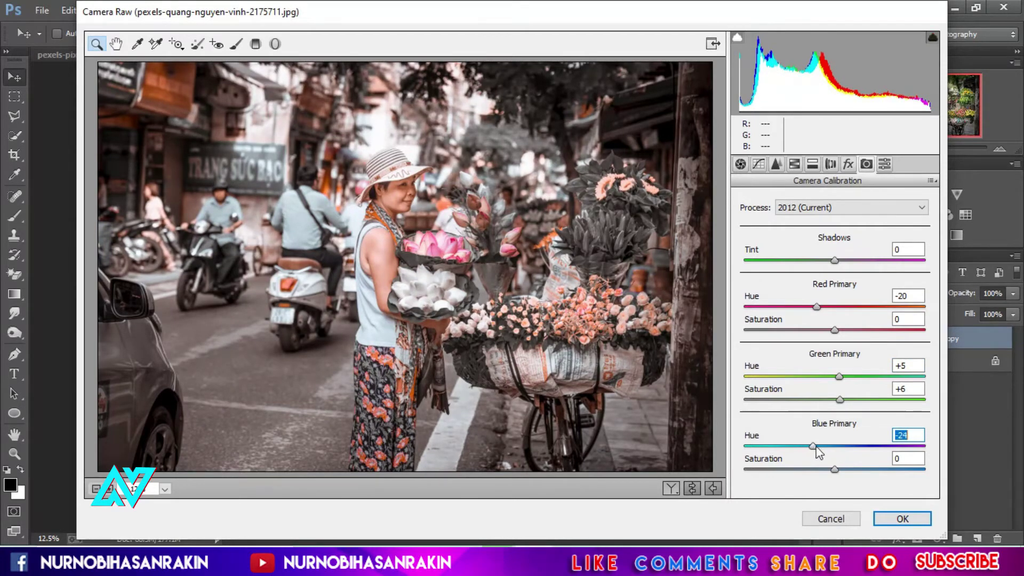
left_click_drag(815, 449, 823, 452)
left_click_drag(836, 469, 850, 470)
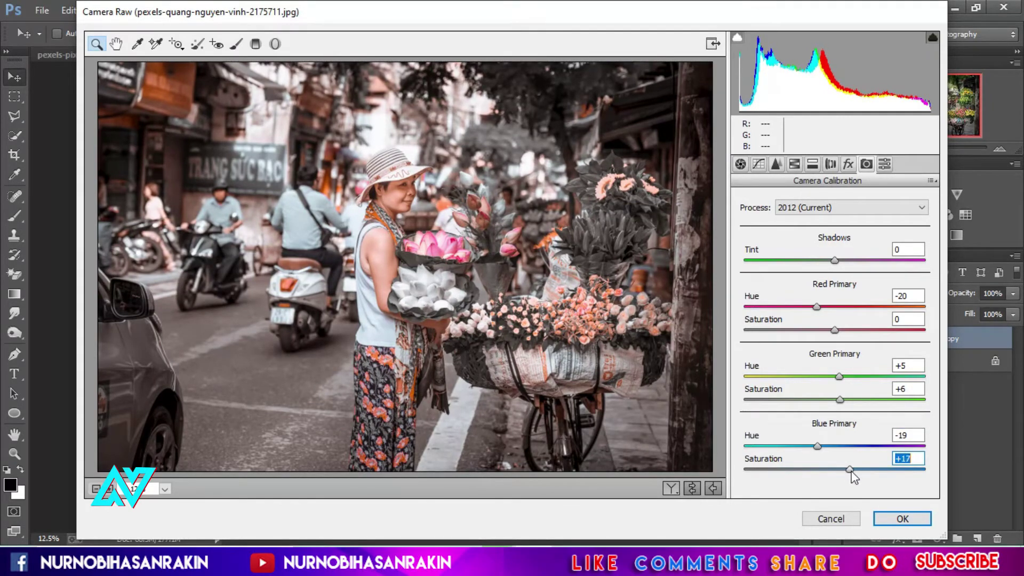
left_click(758, 165)
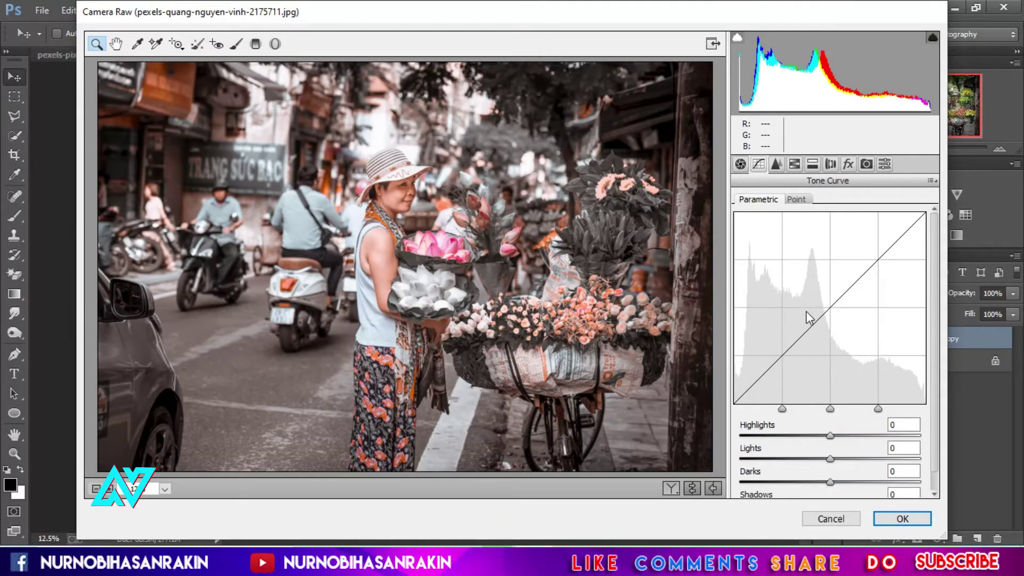
Step: Add three points to the RGB point curve and shape a gentle S-curve, shadow point at 66/57
left_click(796, 199)
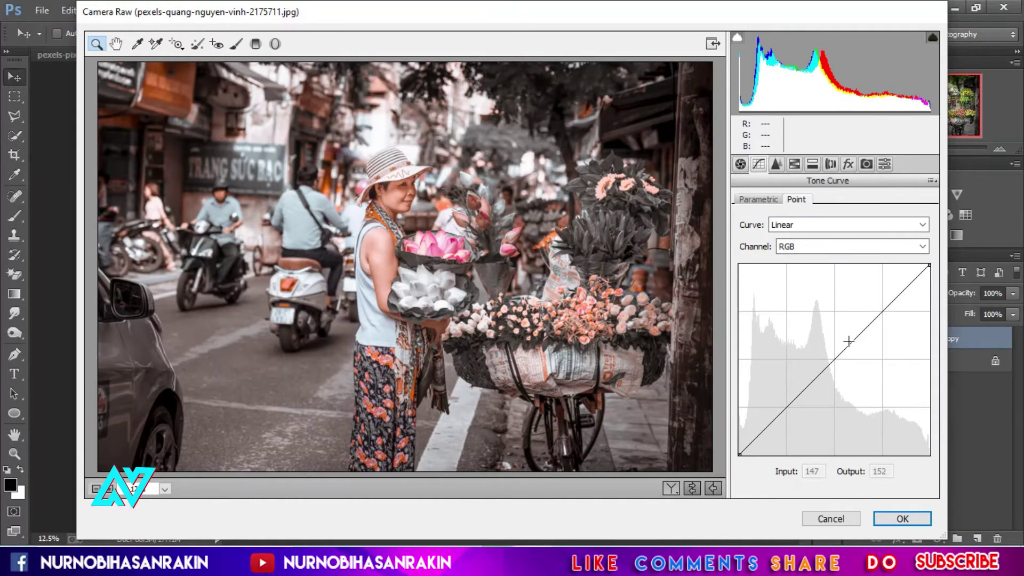
left_click(882, 312)
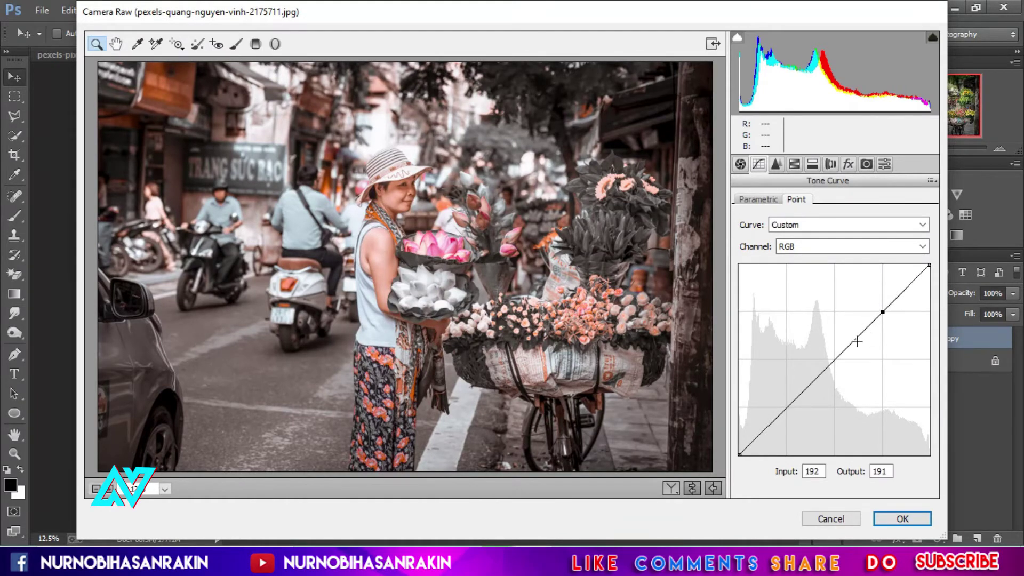
left_click(835, 359)
left_click(786, 406)
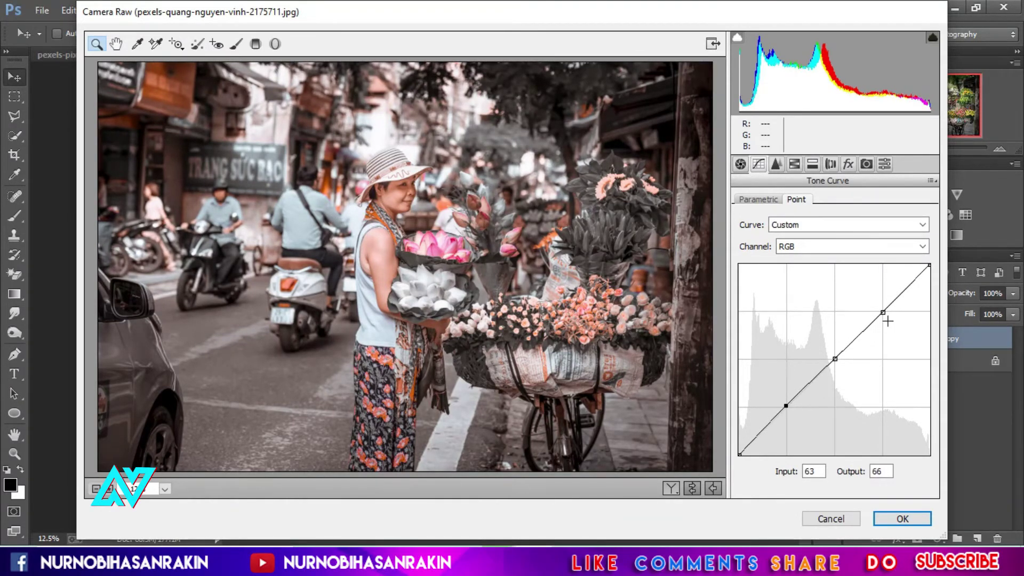
left_click_drag(882, 312, 889, 317)
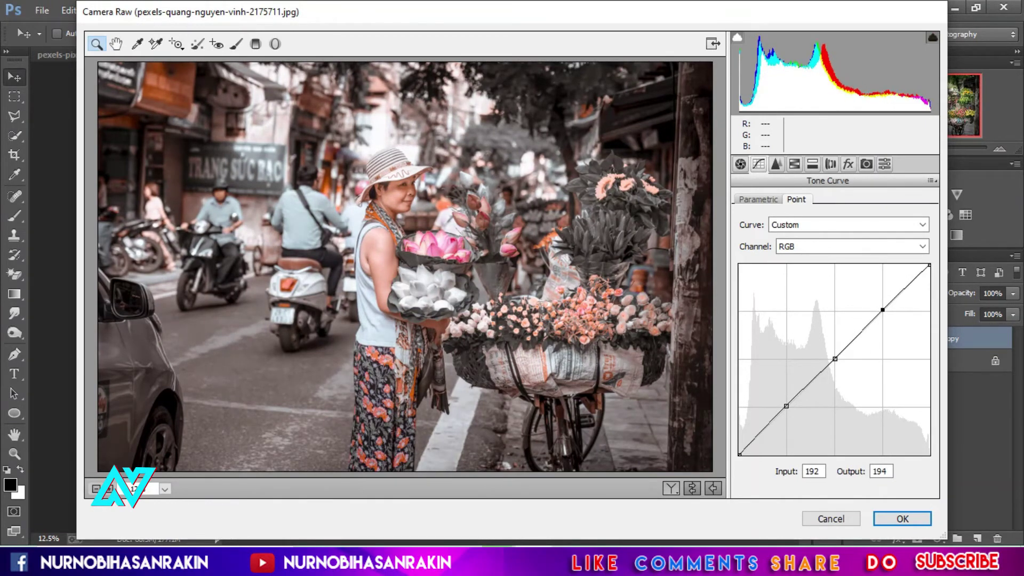
left_click_drag(889, 316, 879, 309)
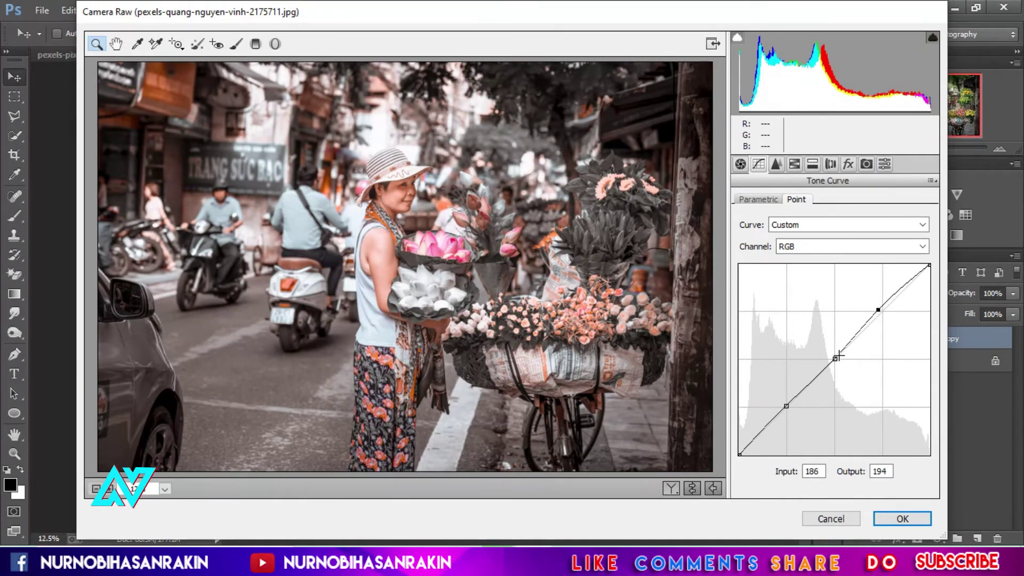
left_click_drag(834, 358, 832, 357)
left_click_drag(786, 406, 788, 413)
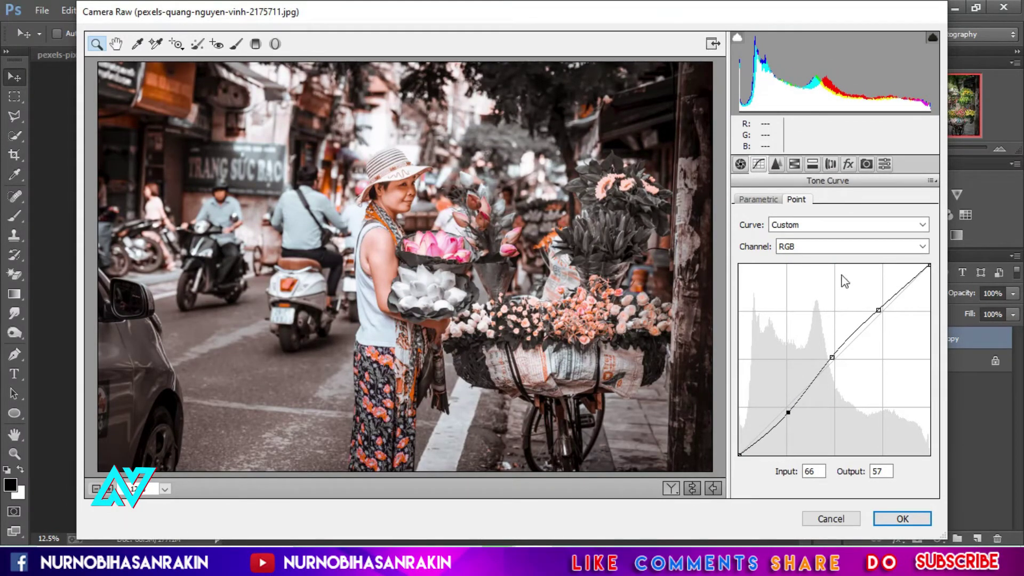
Step: Pull the Red channel curve's midpoint down
left_click(820, 245)
left_click(821, 271)
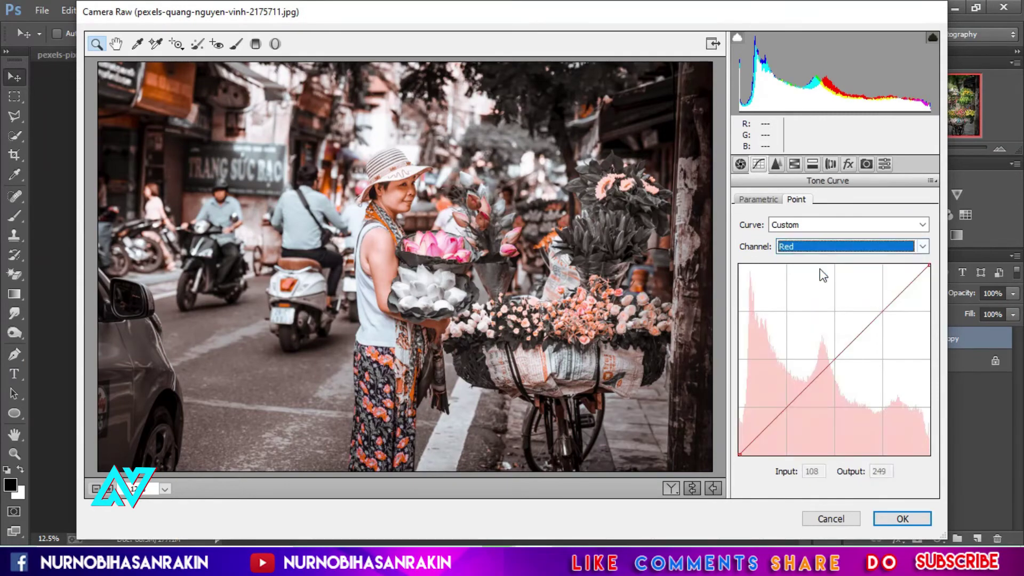
left_click_drag(835, 356, 837, 363)
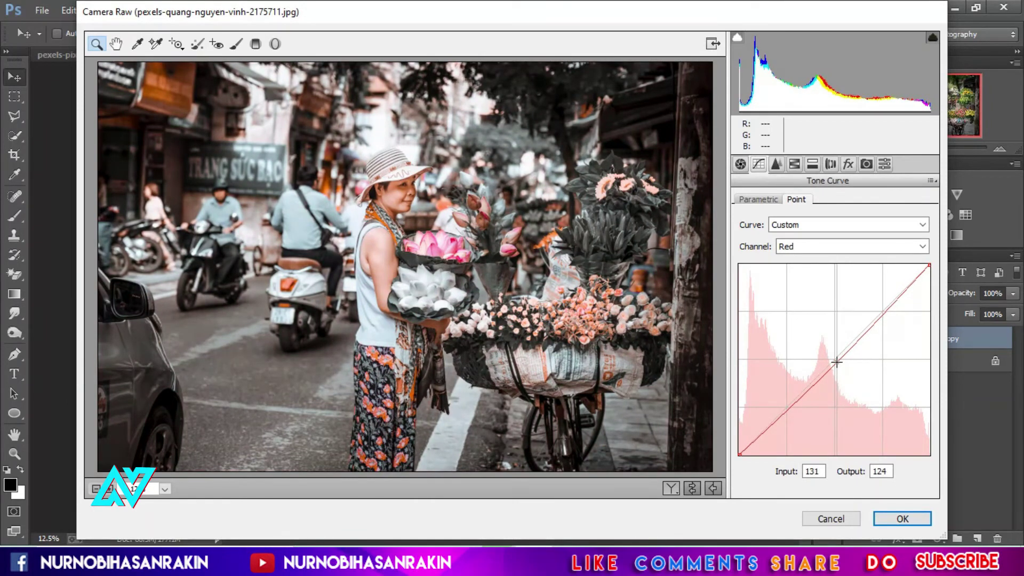
Step: Give the Green channel curve an S shape with upper, mid and shadow points
left_click(841, 250)
left_click(841, 288)
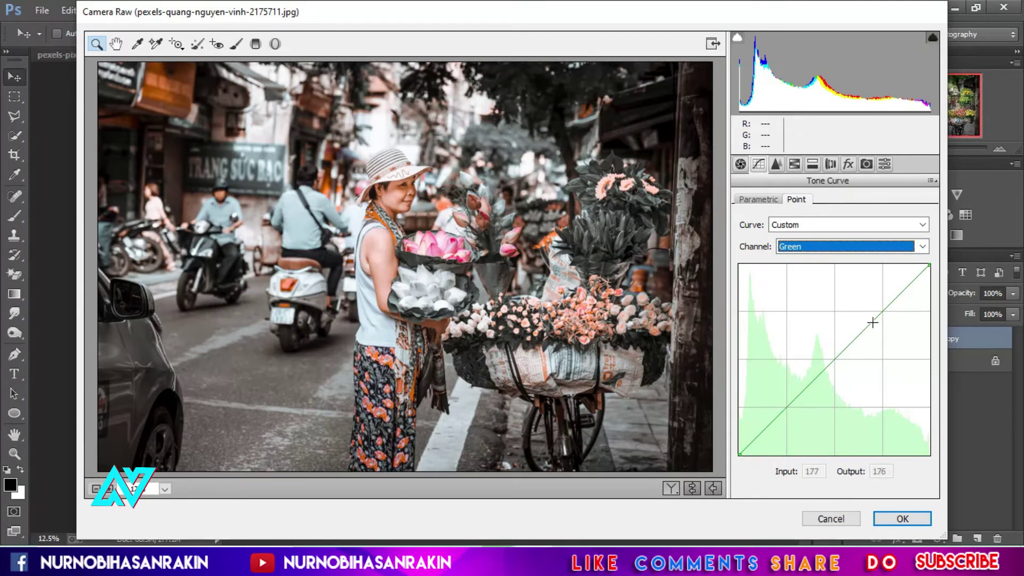
left_click(884, 310)
left_click(835, 358)
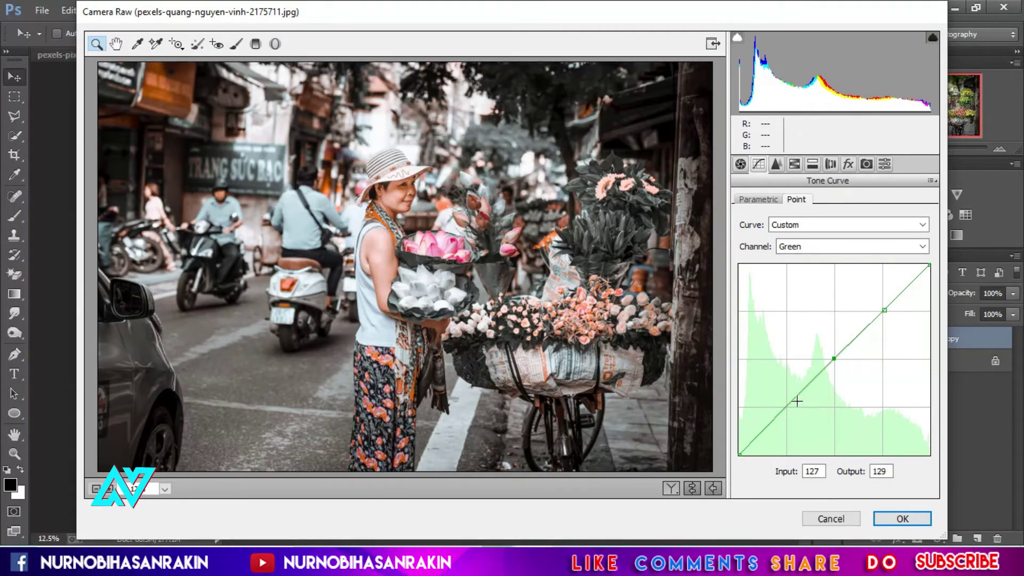
left_click_drag(776, 409, 787, 413)
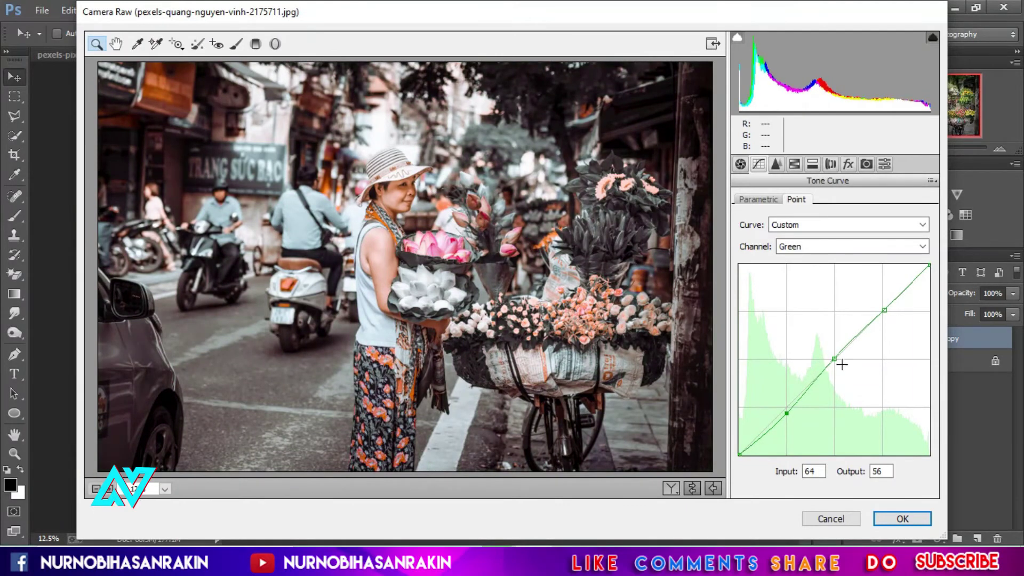
left_click_drag(884, 310, 880, 308)
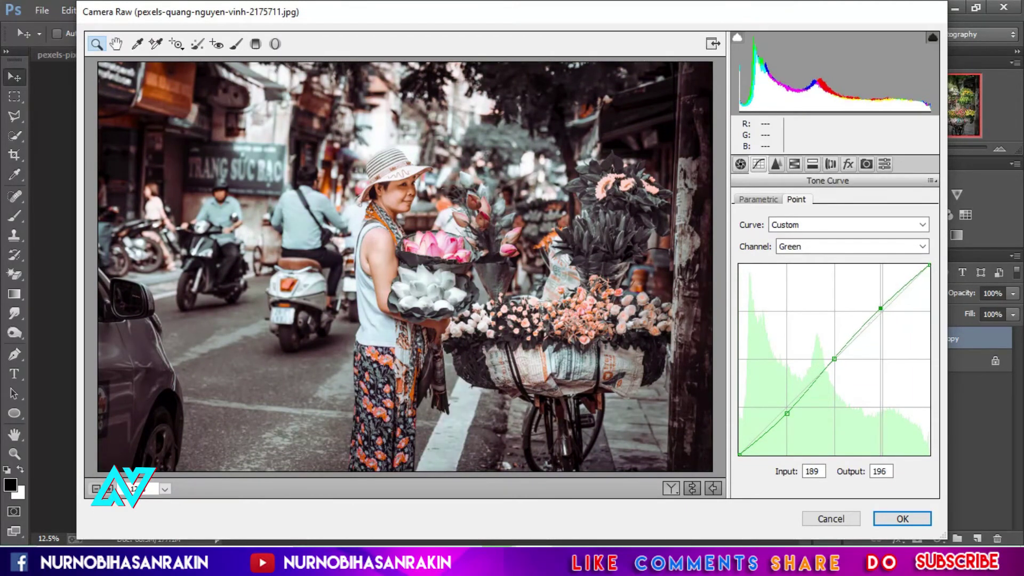
Step: Lower the Blue channel curve's midpoint to Input 129, Output 124
left_click(868, 247)
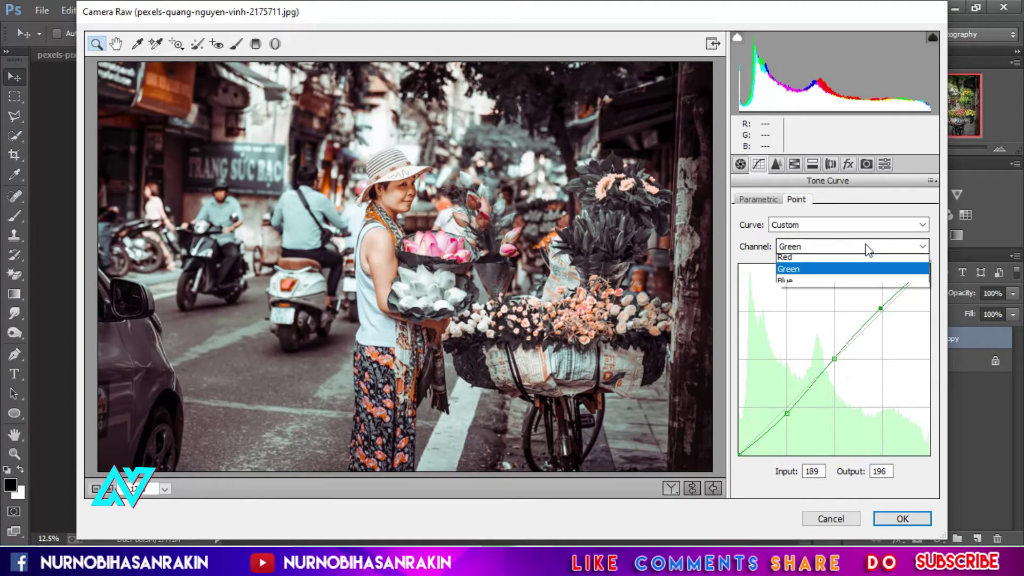
left_click(850, 287)
left_click_drag(835, 357, 838, 364)
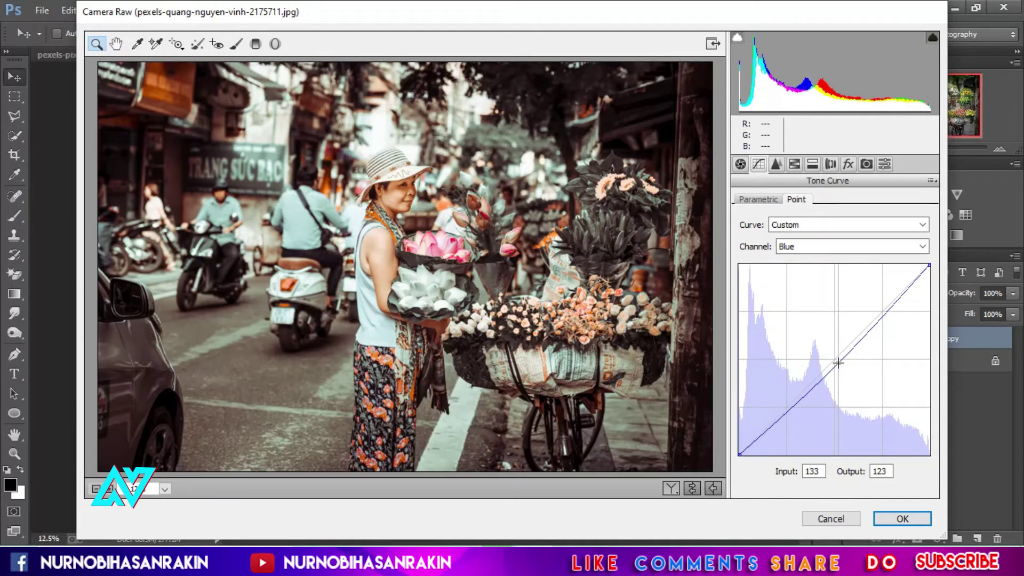
left_click_drag(838, 364, 836, 362)
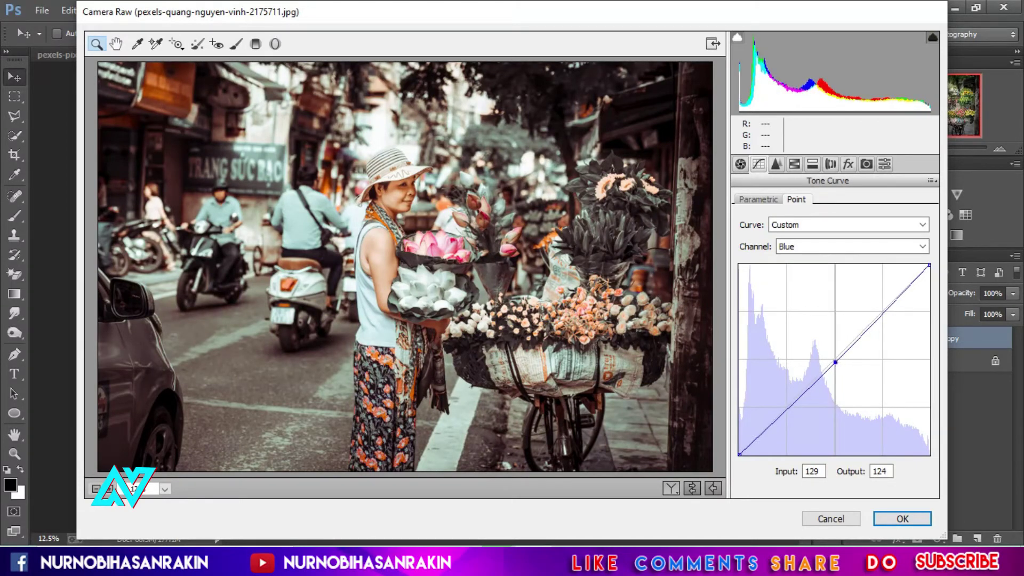
Step: Add luminance noise reduction in the Detail panel
left_click(849, 164)
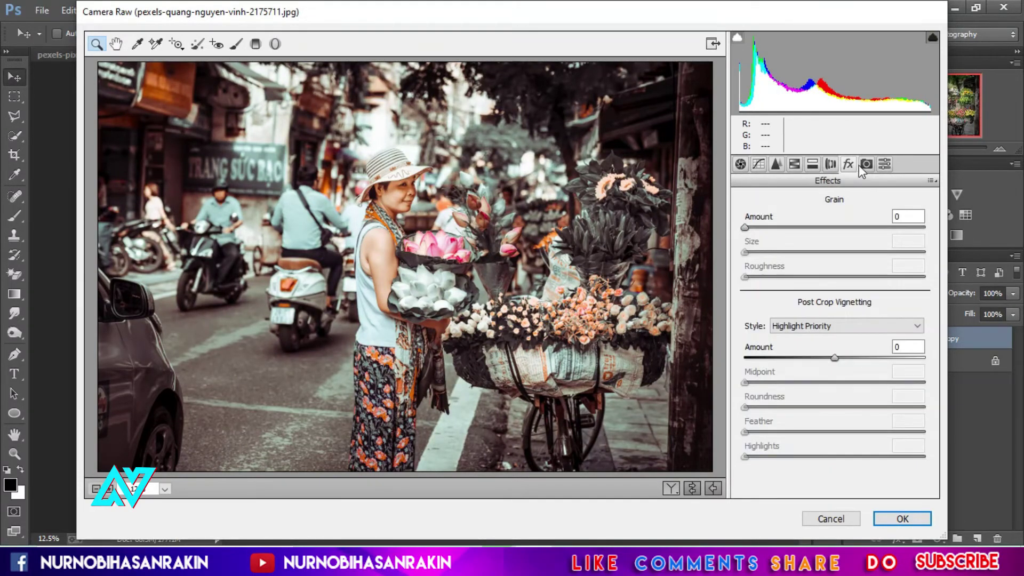
left_click(866, 164)
left_click(830, 164)
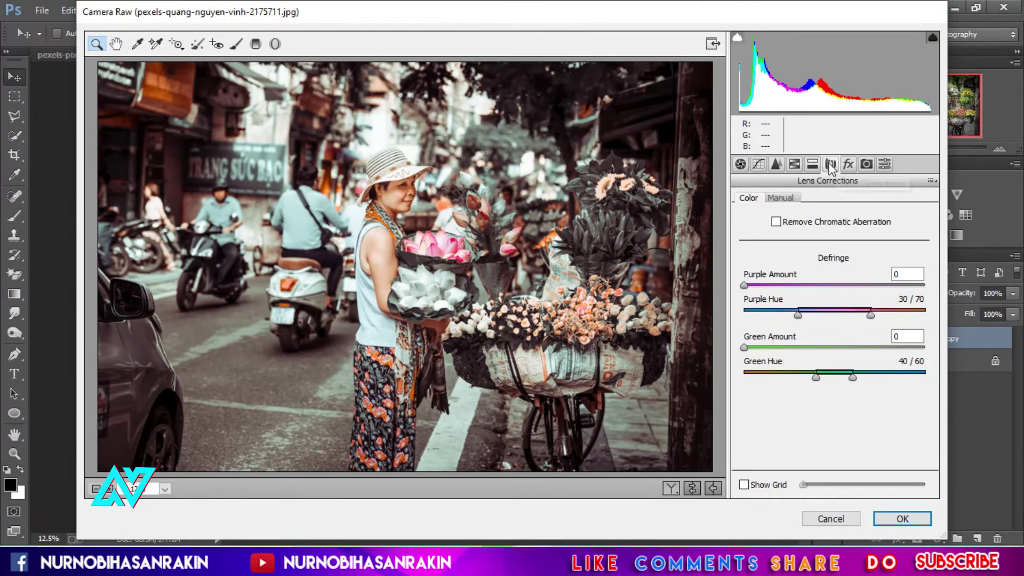
left_click(762, 163)
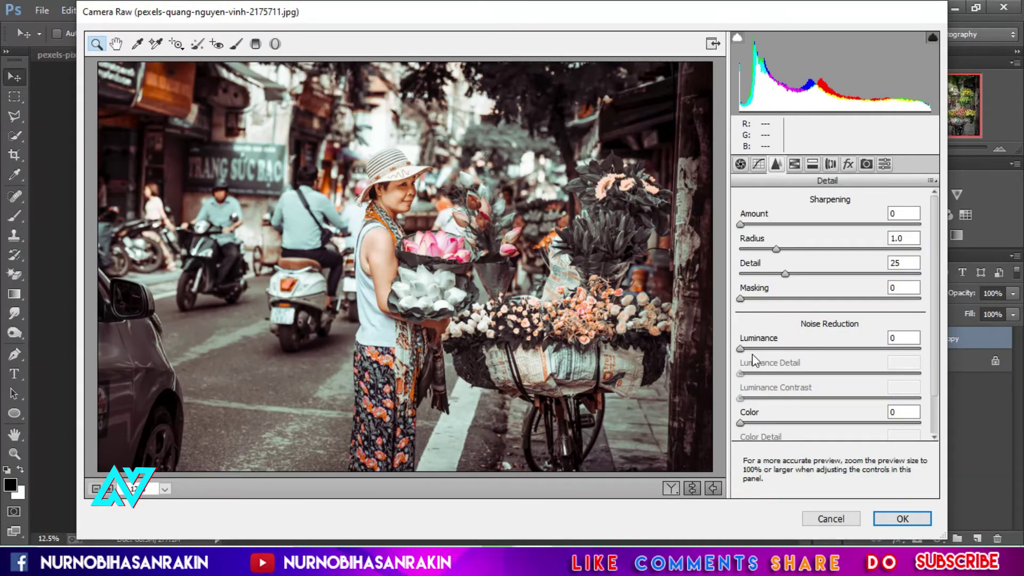
left_click_drag(742, 353, 789, 361)
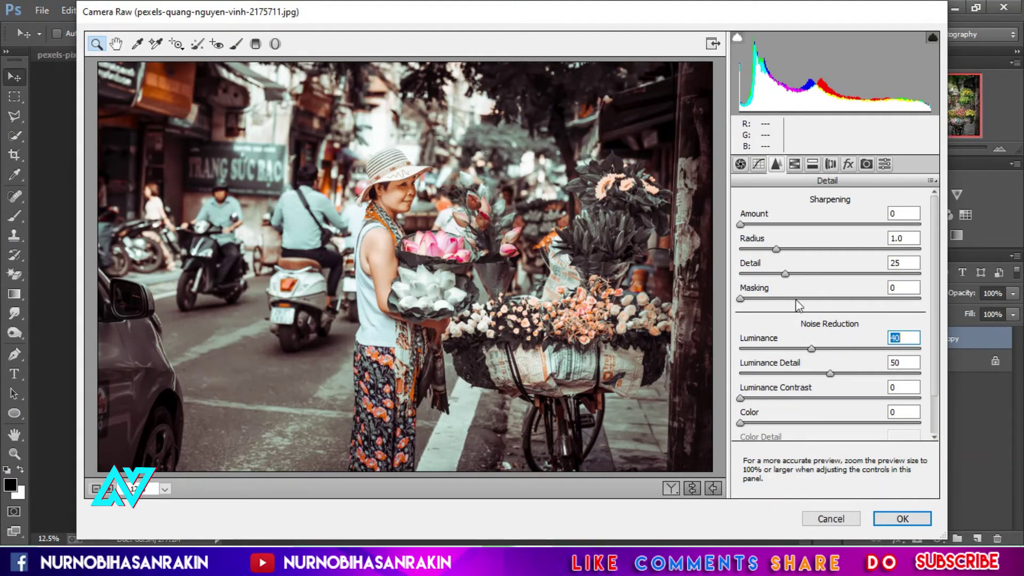
Step: Add a post-crop vignette (Amount -24, Midpoint 70, Roundness +80) and compare Before/After
left_click(812, 165)
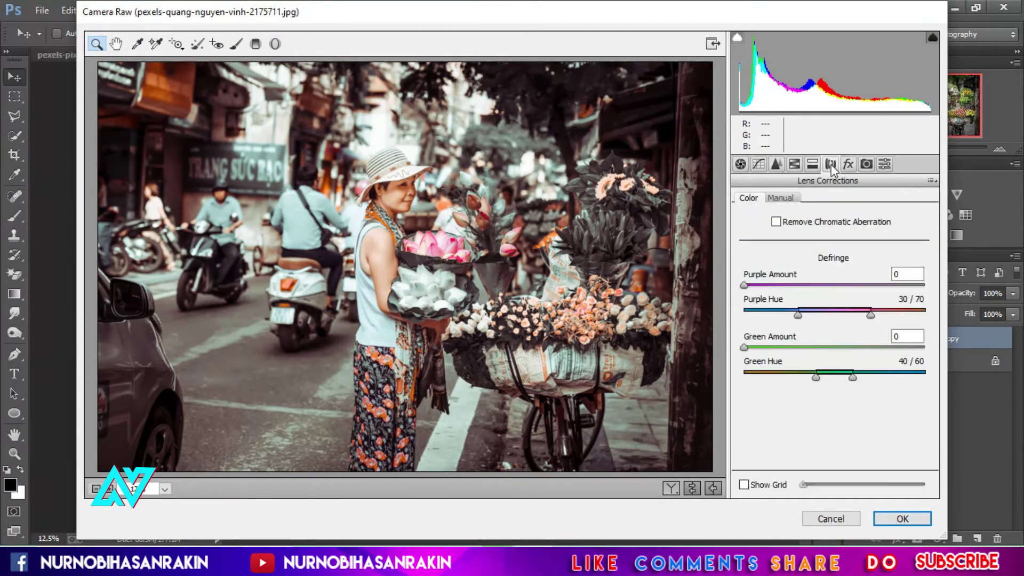
left_click(849, 164)
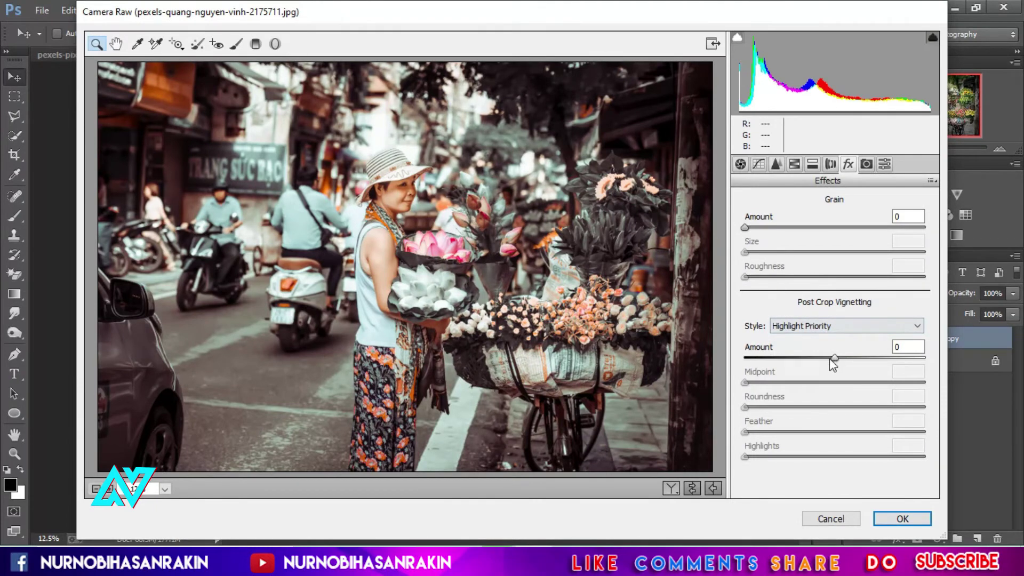
left_click_drag(833, 357, 825, 359)
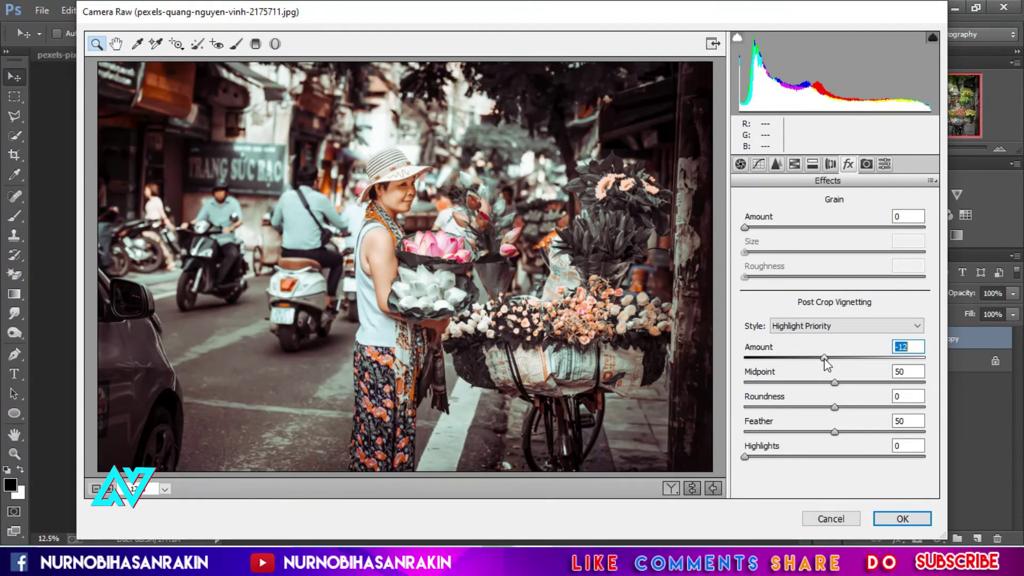
left_click_drag(834, 407, 884, 407)
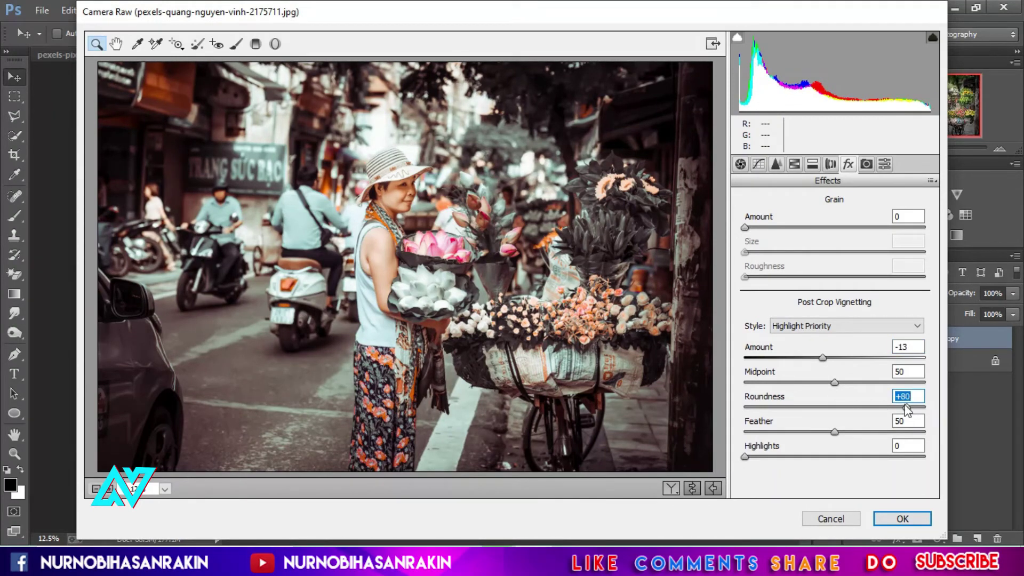
mouse_move(826, 365)
left_mouse_down()
mouse_move(818, 366)
mouse_move(843, 382)
mouse_move(869, 383)
left_mouse_up()
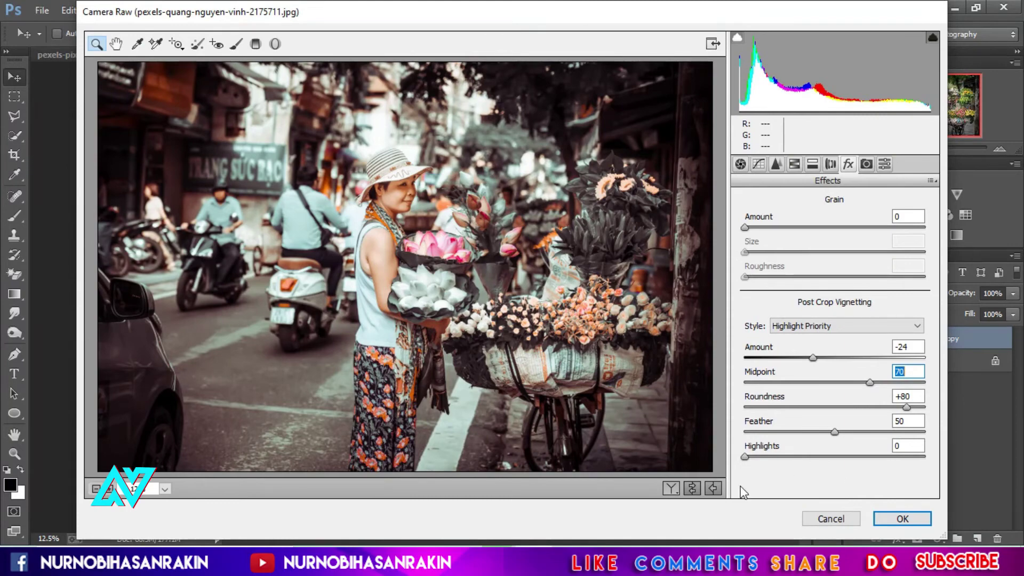
left_click(677, 485)
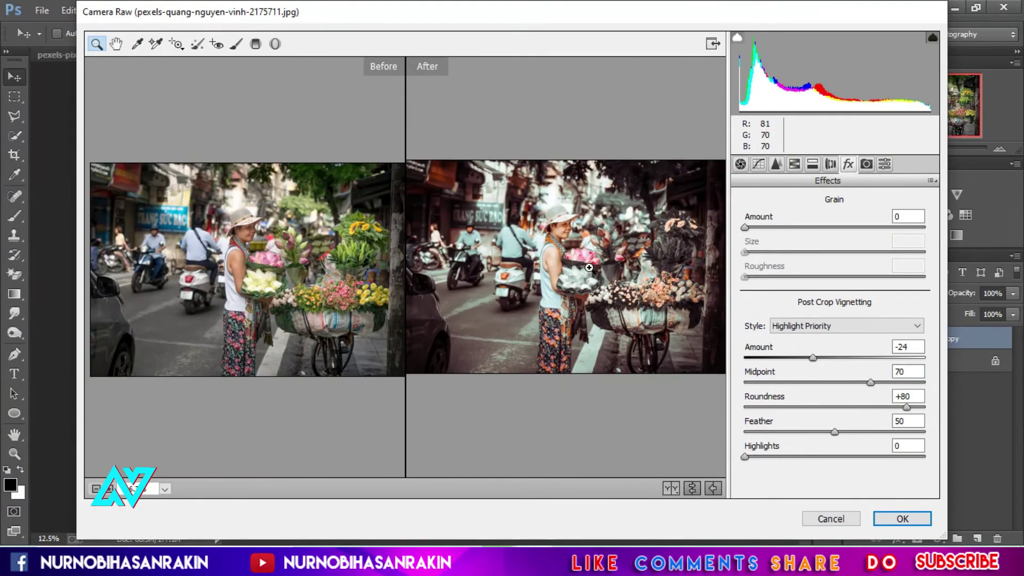
Step: Compare the before and after previews, then start saving all current Camera Raw settings
left_click(589, 267)
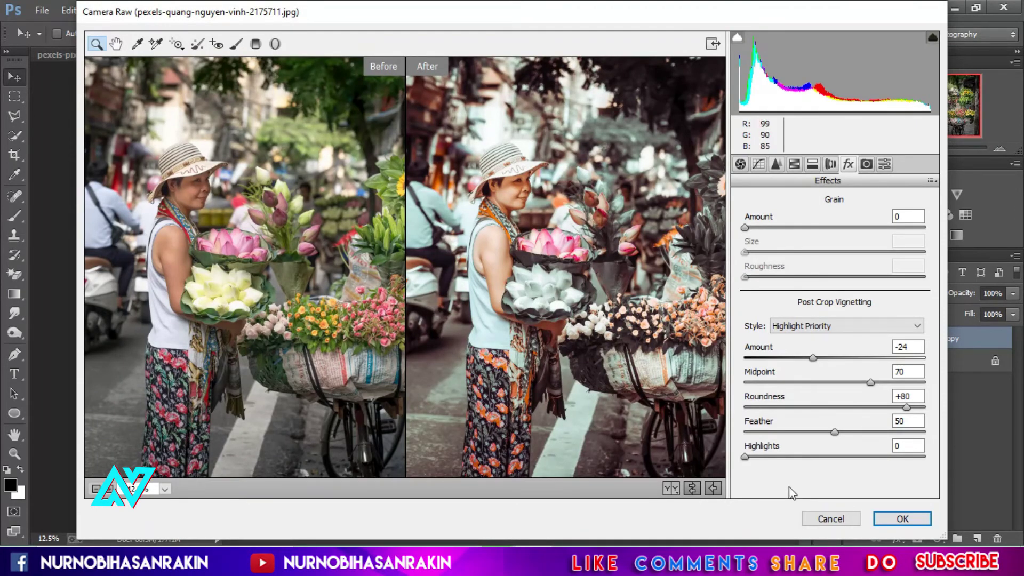
left_click(931, 180)
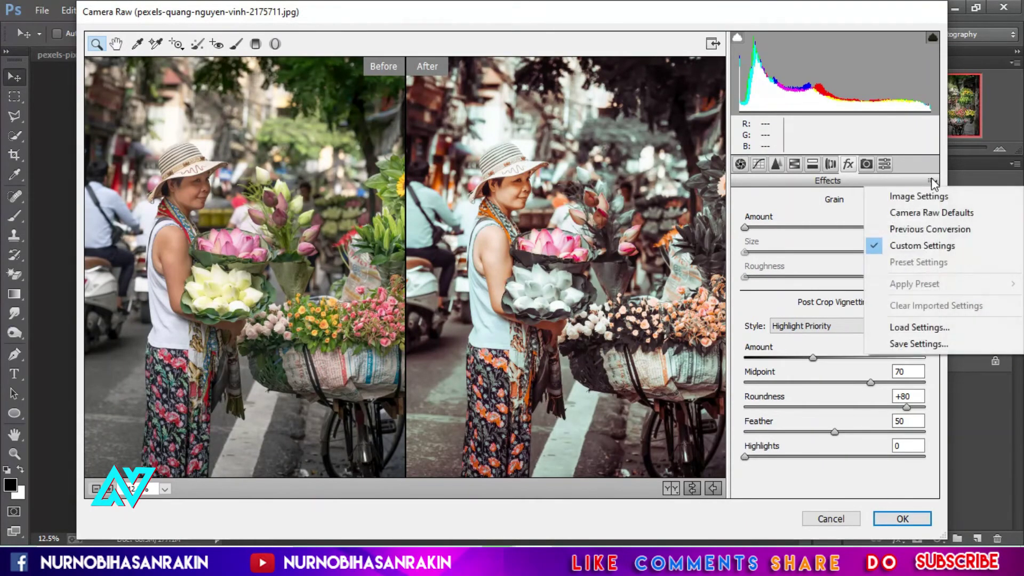
left_click(909, 343)
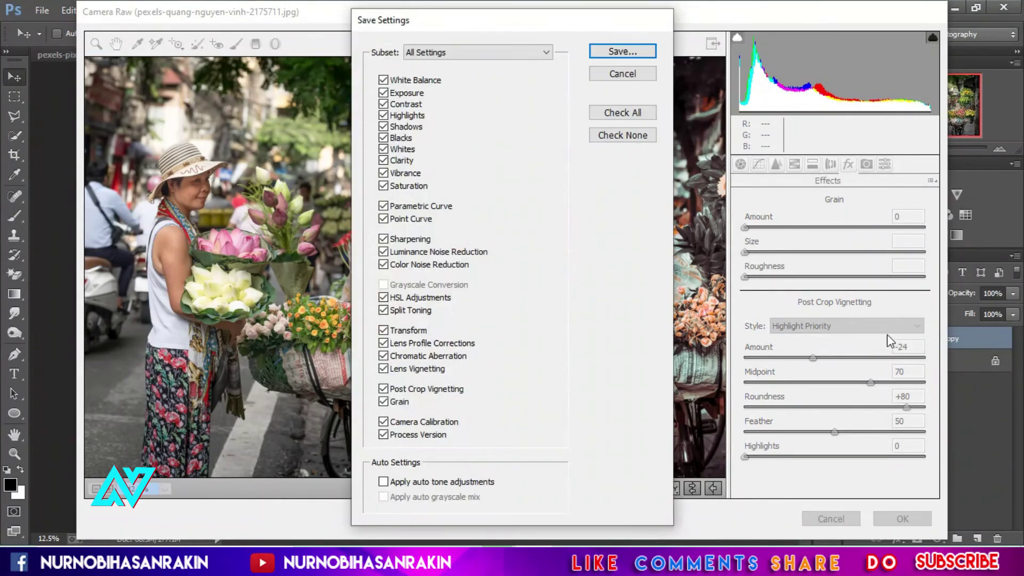
left_click(638, 55)
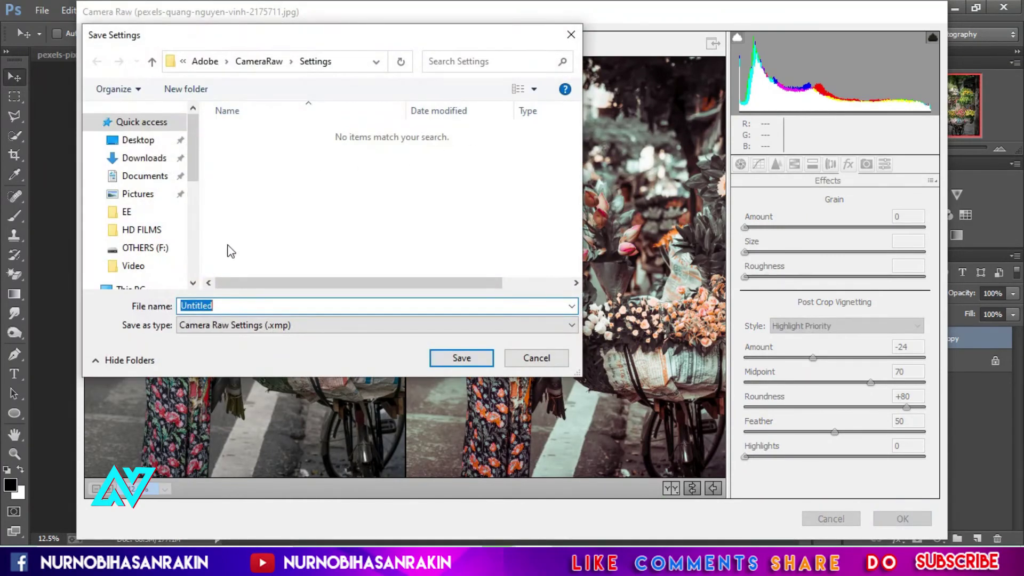
Step: Save the preset as 'Red and Teal' in the Downloads Tone folder
left_click(144, 158)
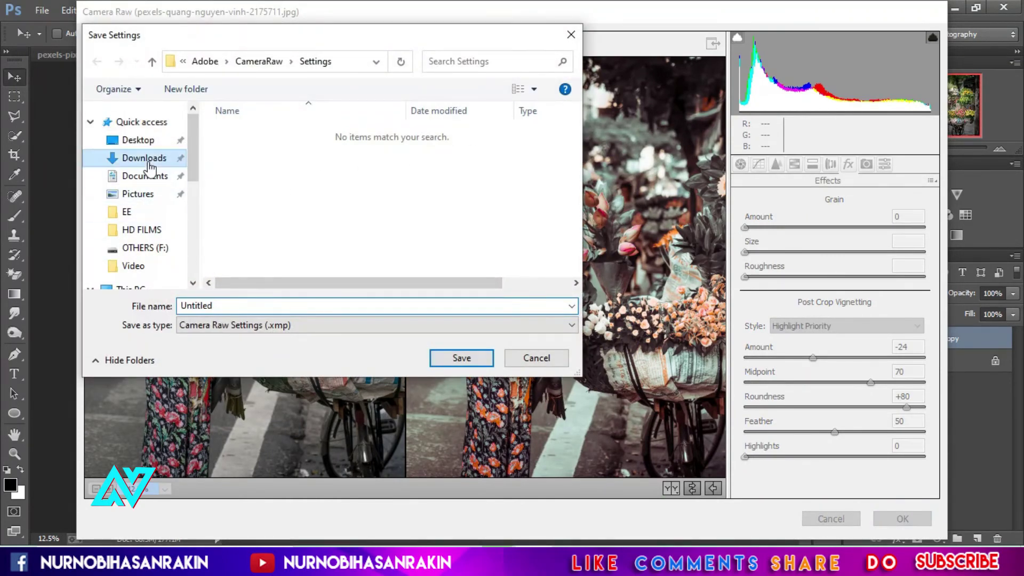
scroll(283, 191, "down", 2)
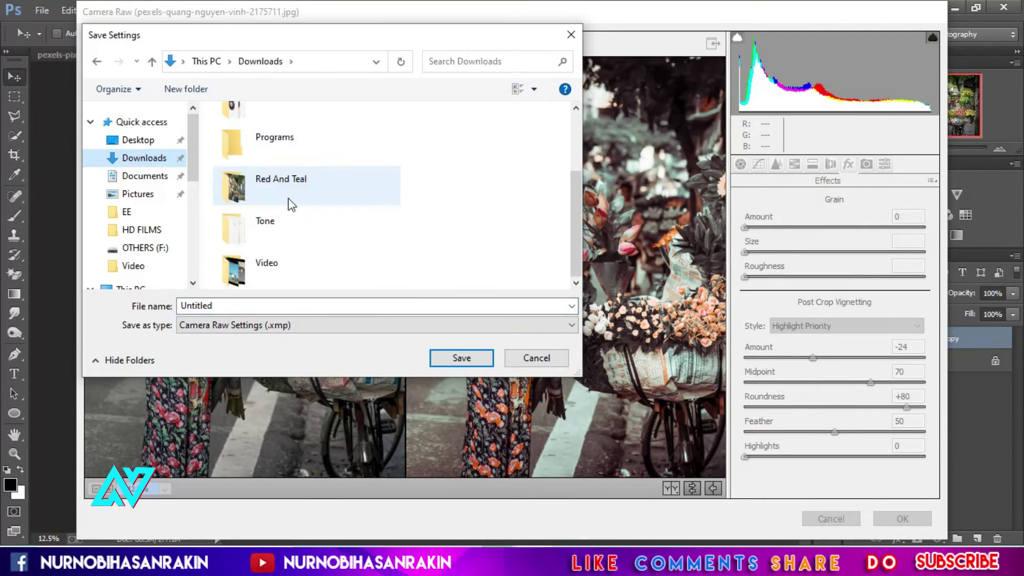
double_click(288, 231)
double_click(196, 305)
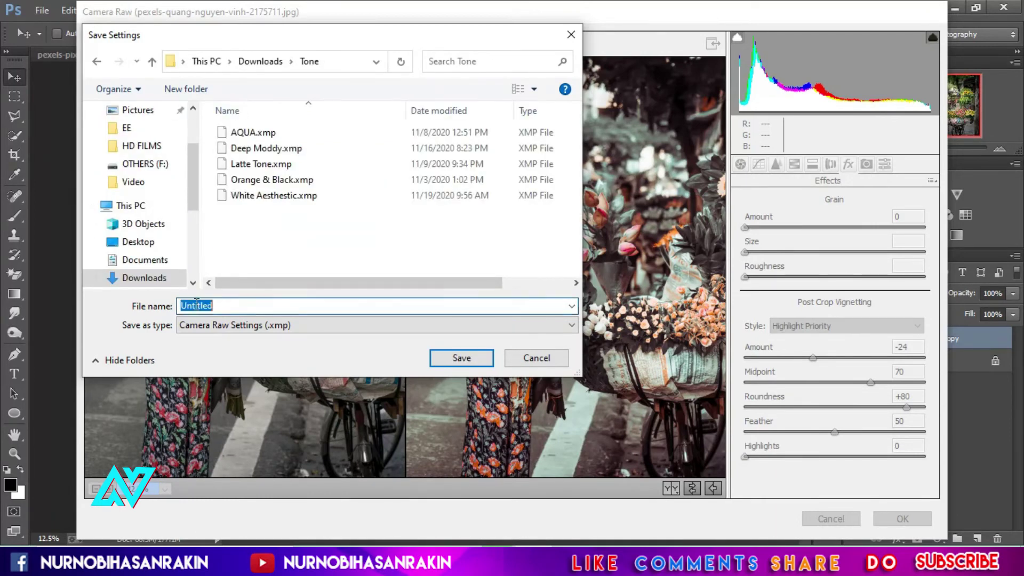
type("Red and Teal")
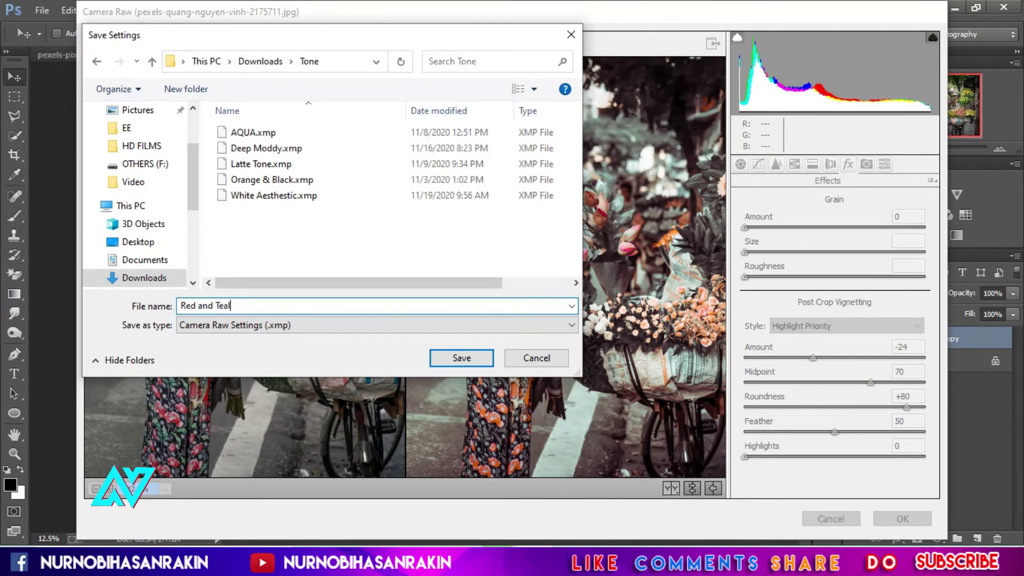
left_click(460, 358)
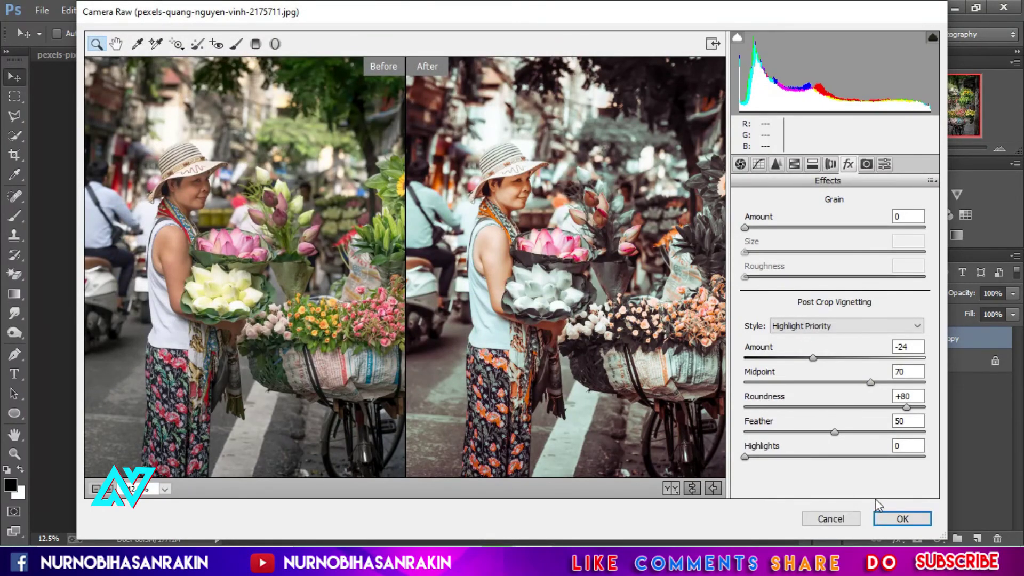
Step: Apply the grade to the flower-vendor photo and toggle the layer to compare with the original
left_click(892, 519)
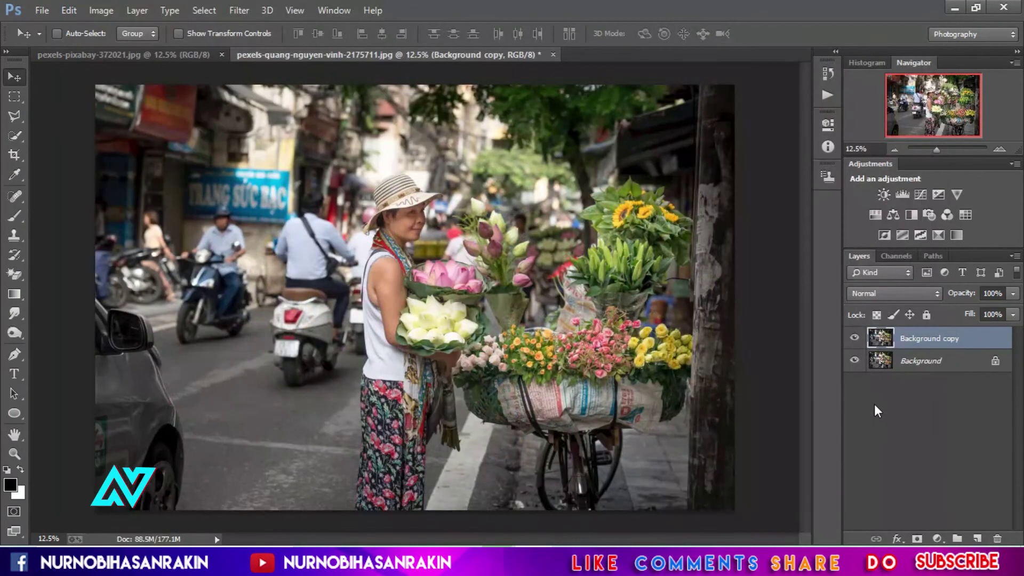
left_click(855, 337)
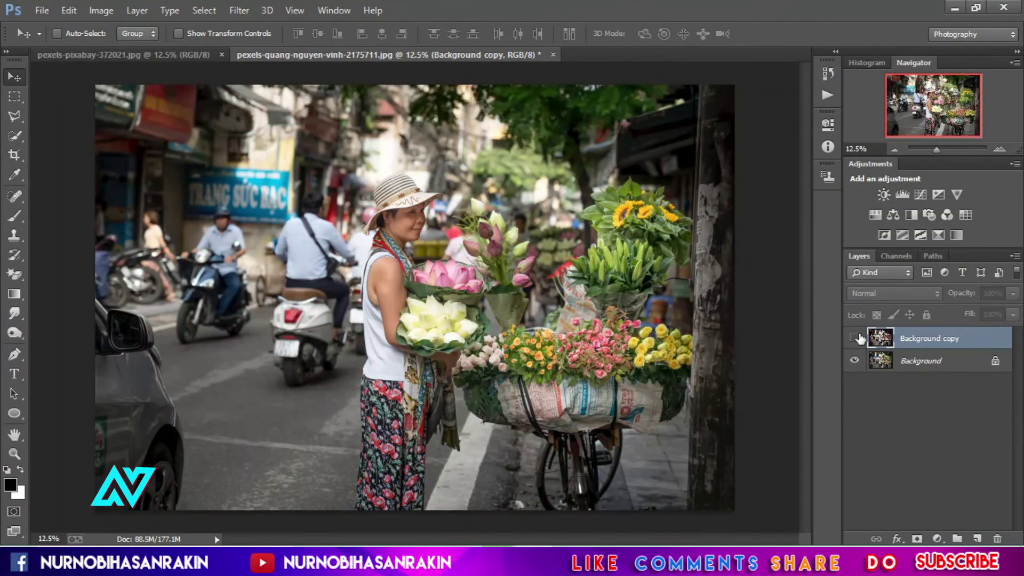
left_click(855, 337)
left_click(855, 337)
Step: On the pexels-pixabay portrait, duplicate Background and open Camera Raw Filter on the copy
left_click(123, 54)
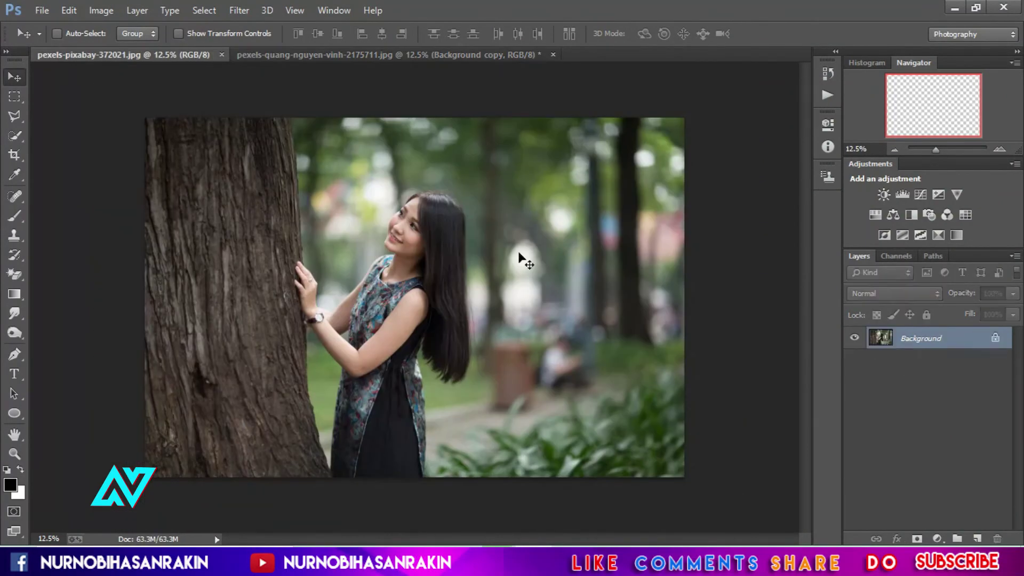
left_click_drag(964, 347, 981, 546)
left_click_drag(979, 344, 977, 538)
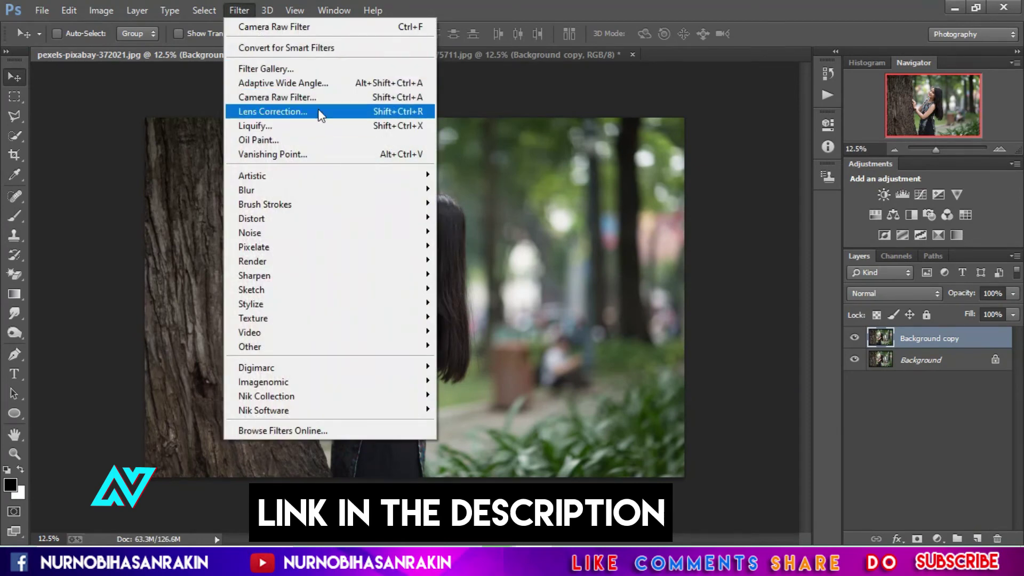
left_click(335, 111)
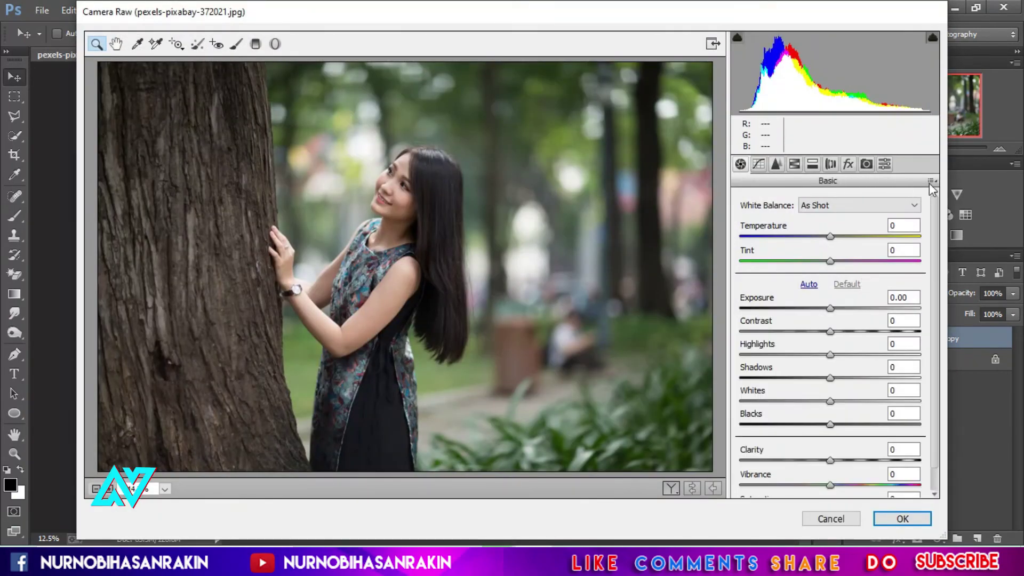
Step: Load Red and Teal.xmp onto the woman-by-the-tree copy, check Before/After, and apply it
left_click(931, 182)
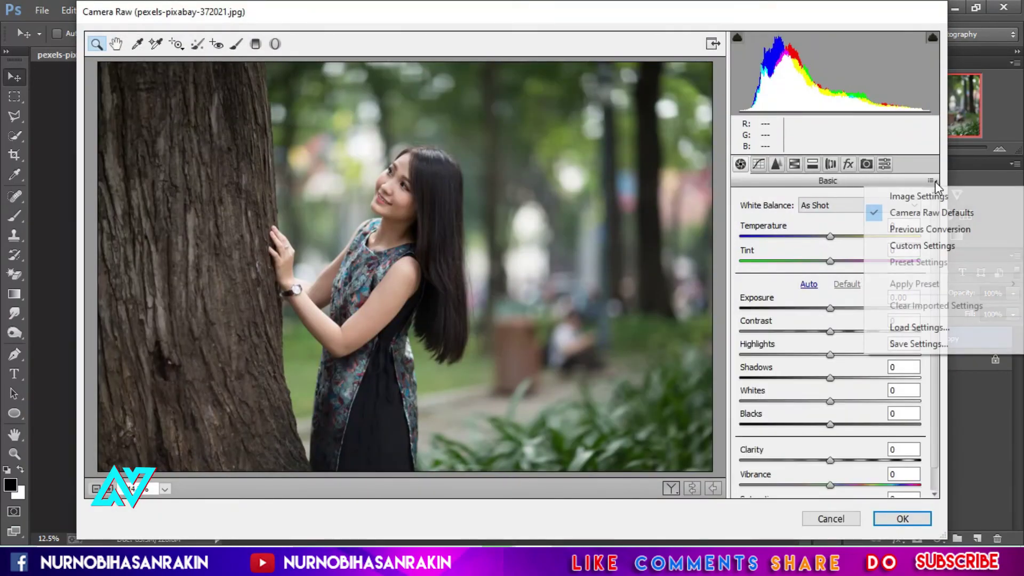
left_click(914, 326)
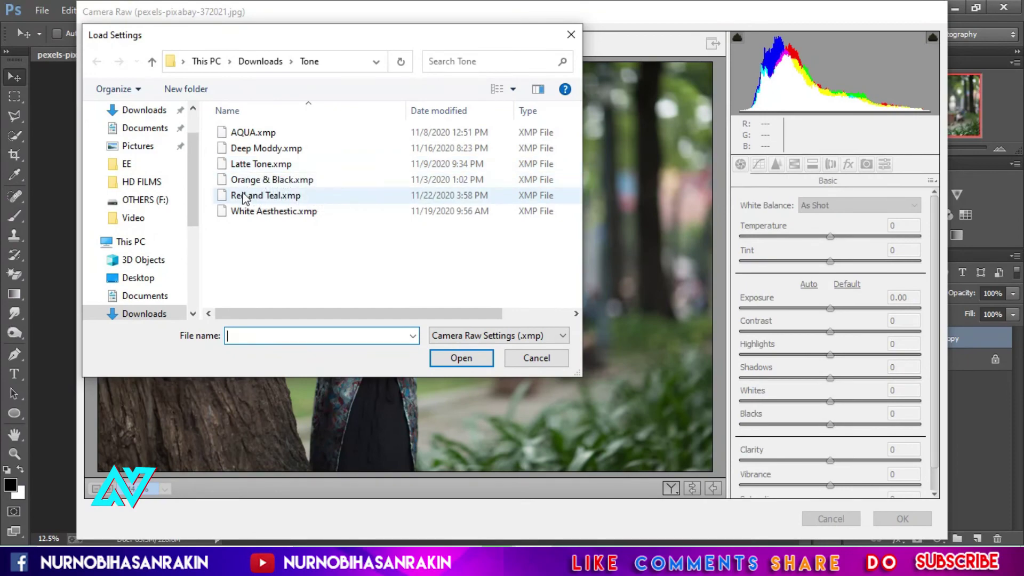
double_click(322, 198)
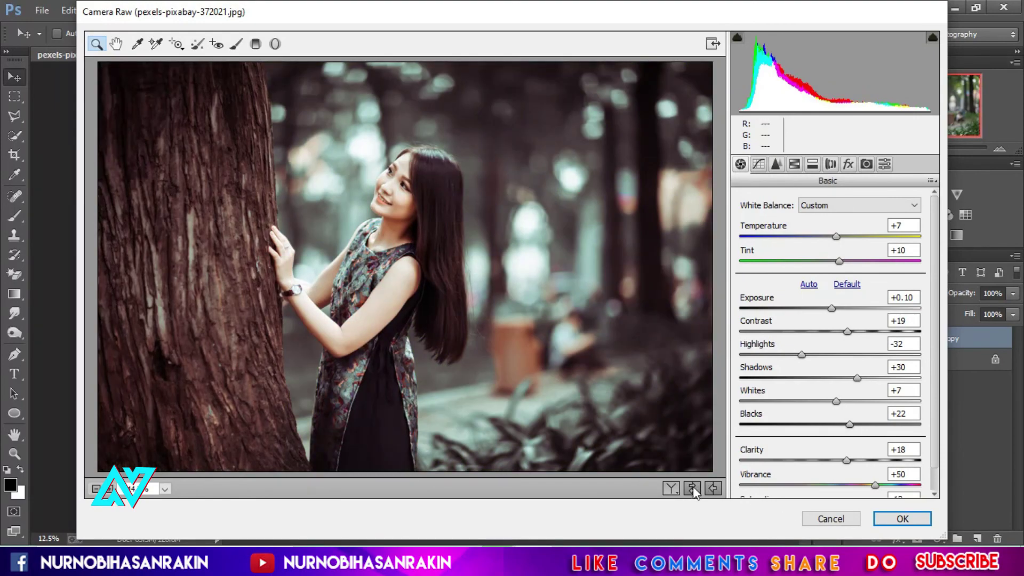
left_click(671, 488)
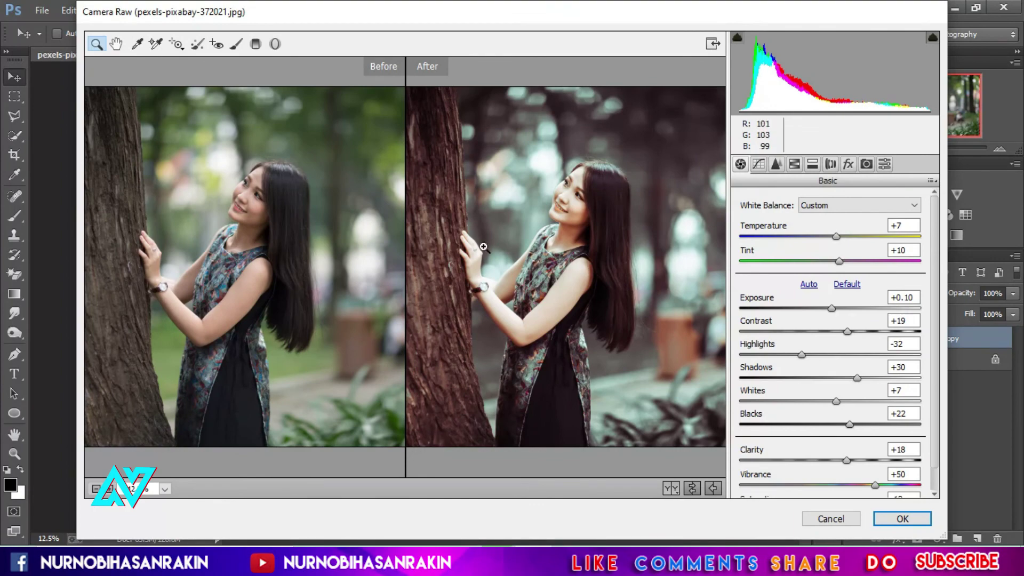
left_click(889, 520)
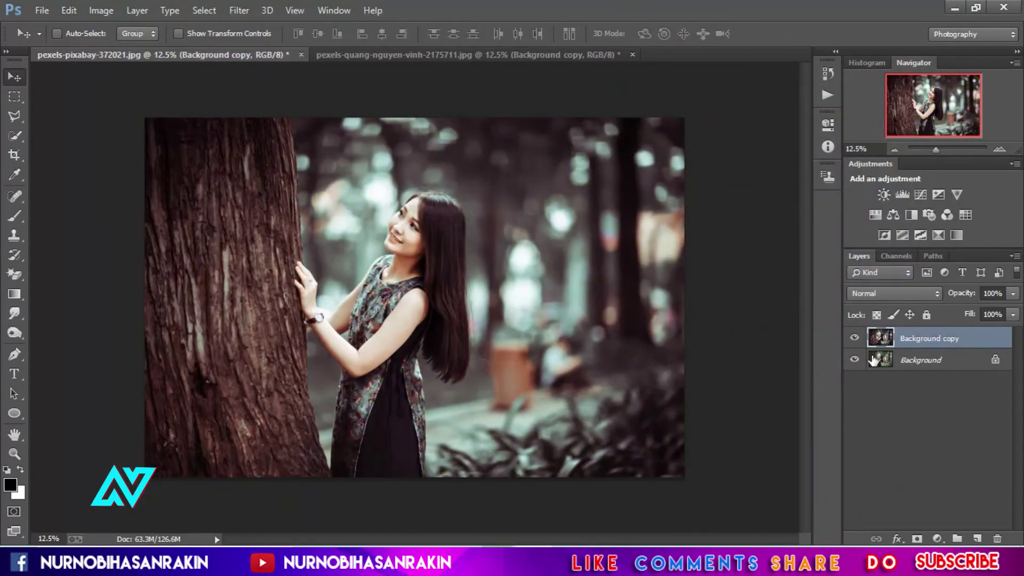
left_click(855, 338)
left_click(855, 338)
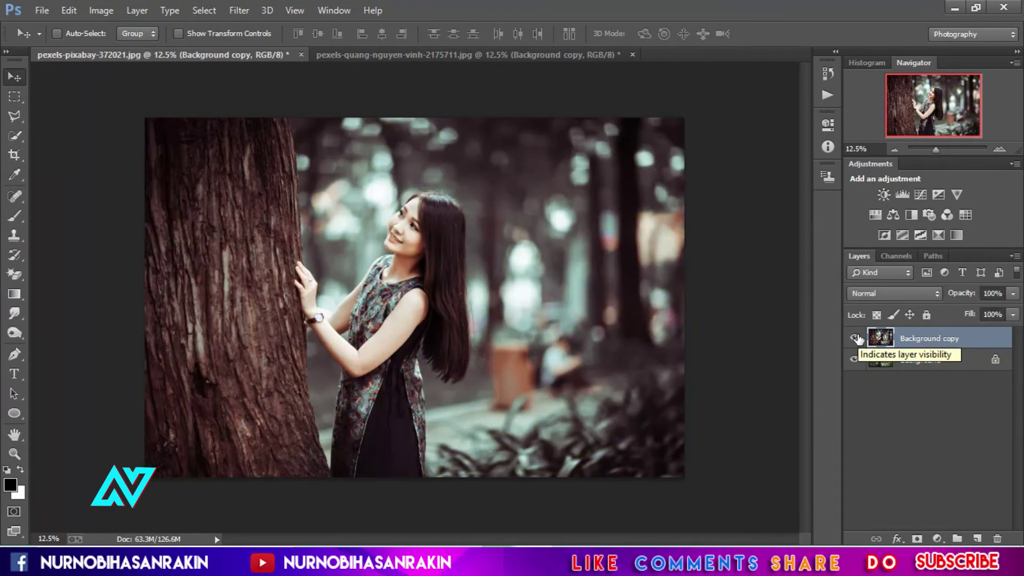
left_click(855, 339)
left_click(856, 338)
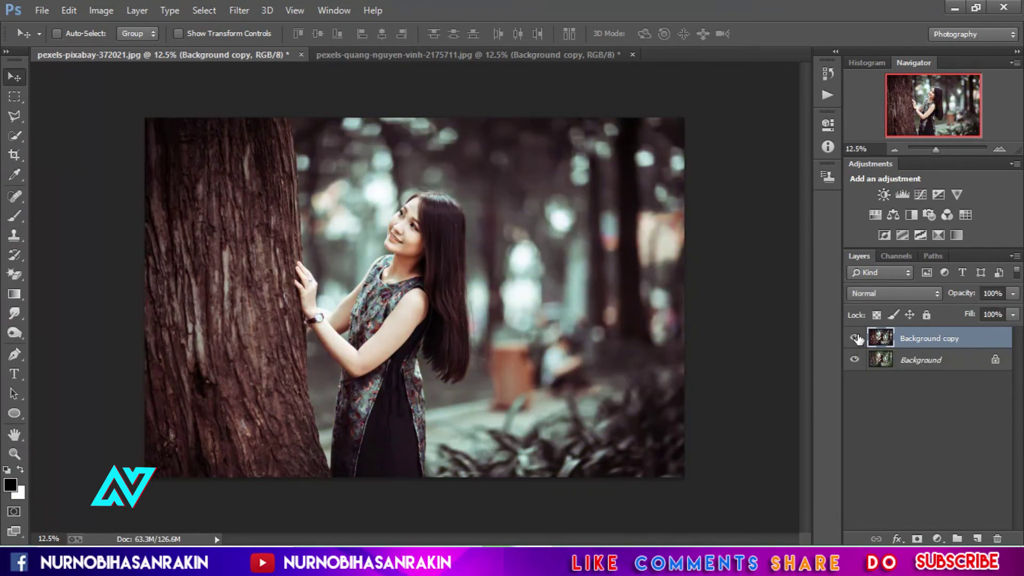